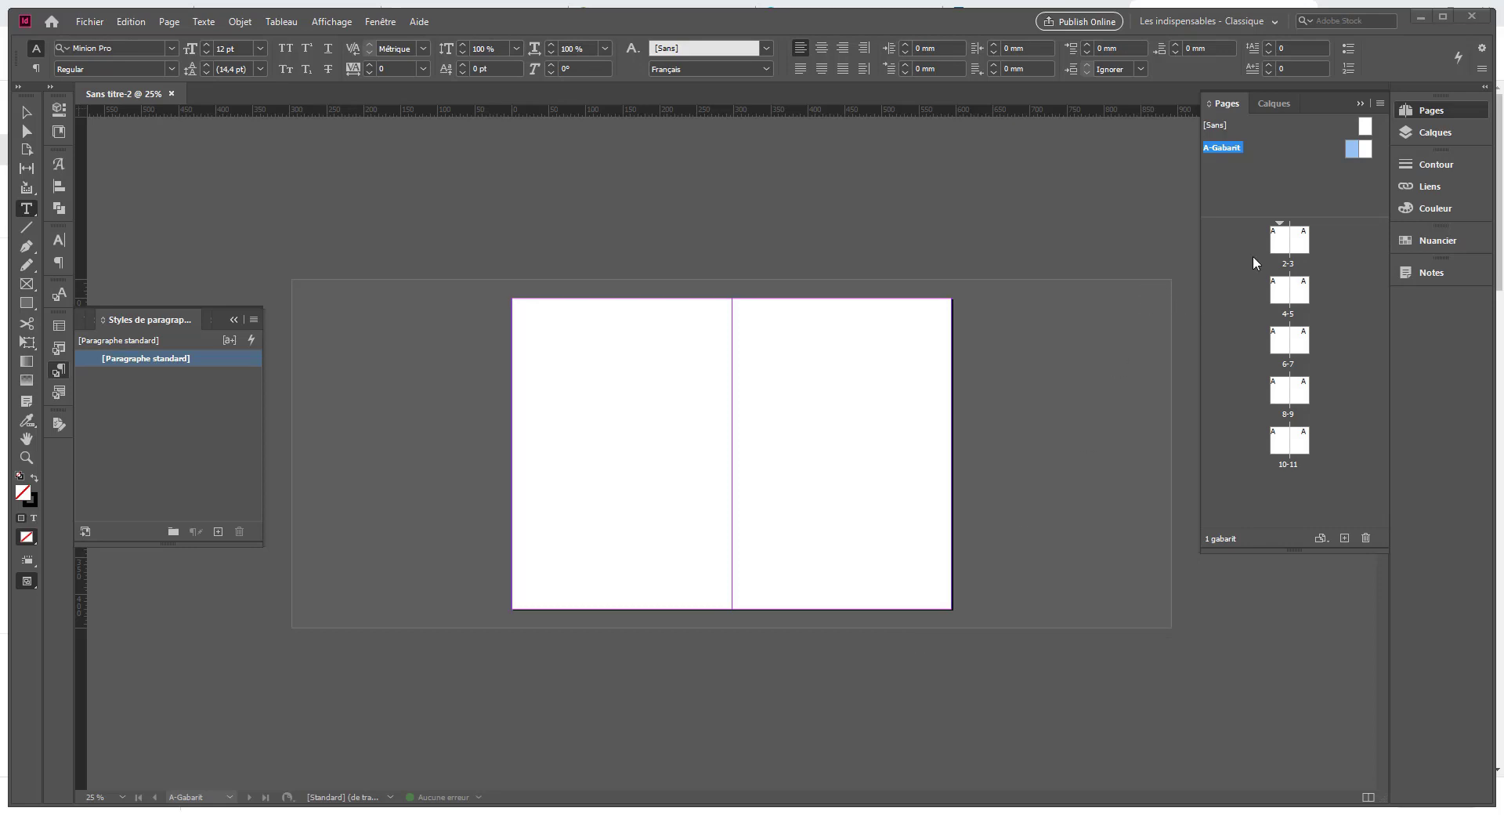
double_click(1284, 240)
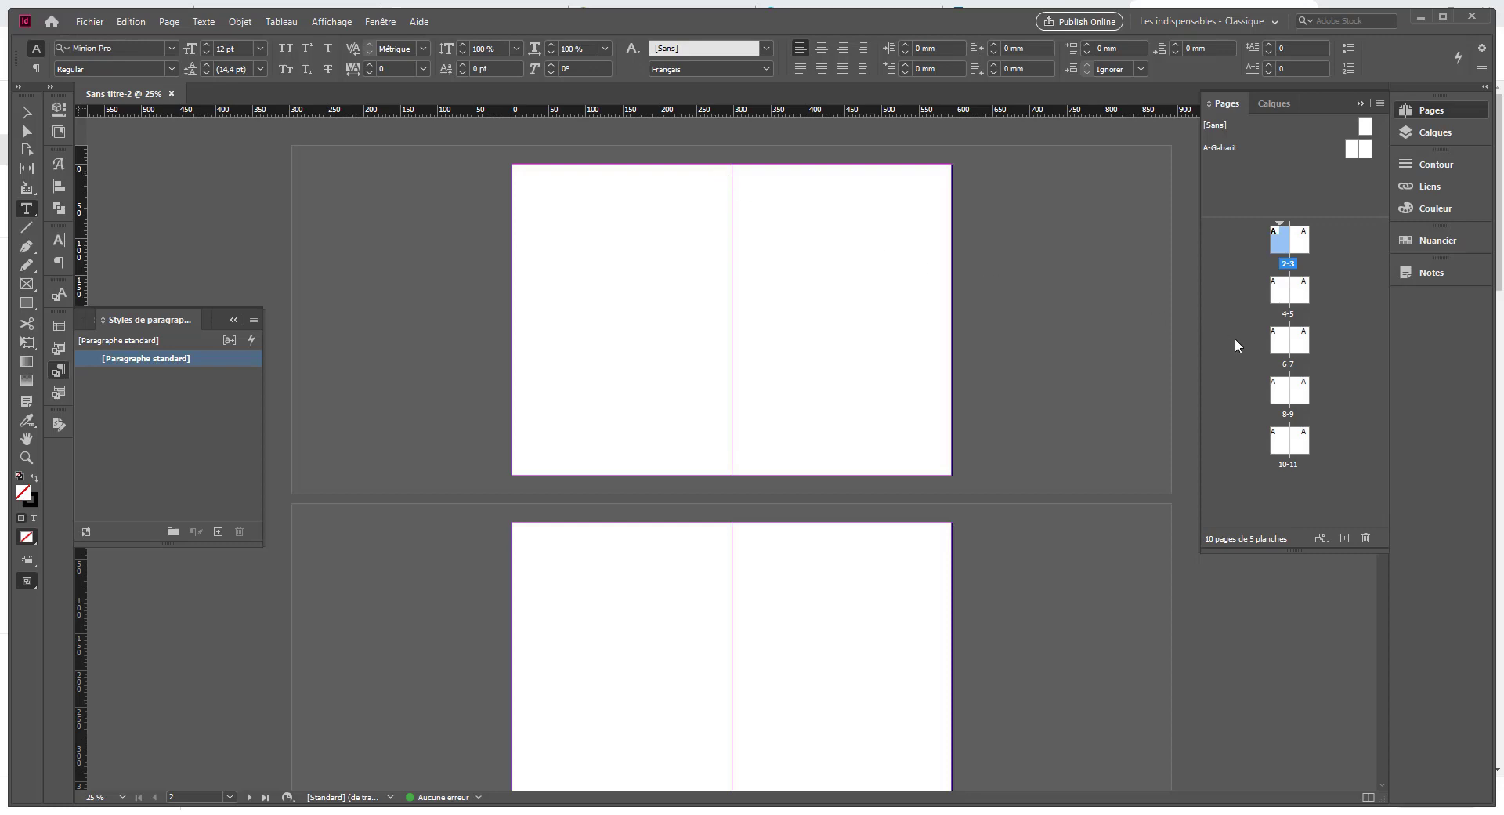
double_click(1280, 400)
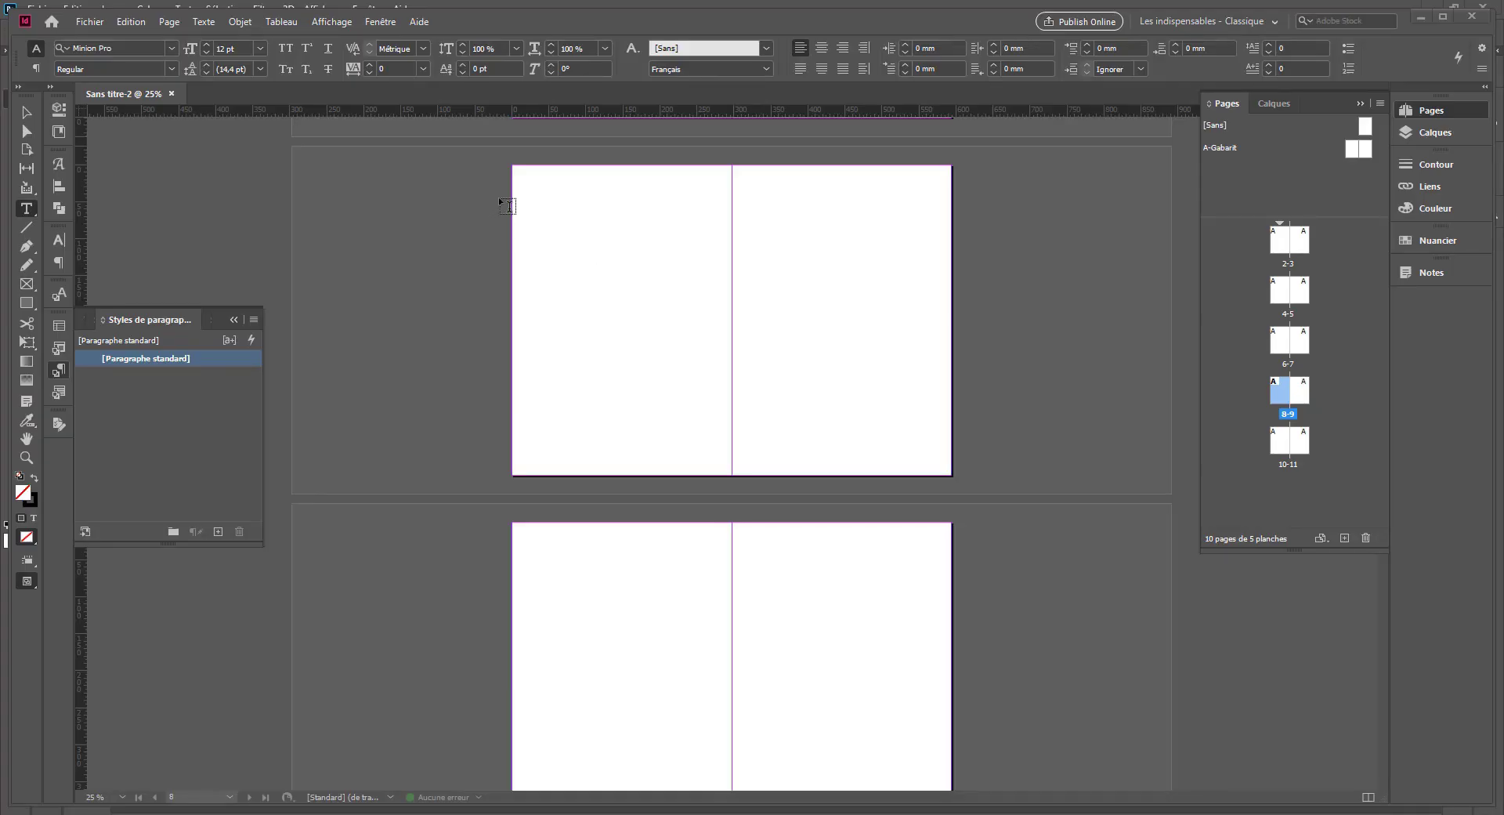
scroll(549, 278, "up", 10)
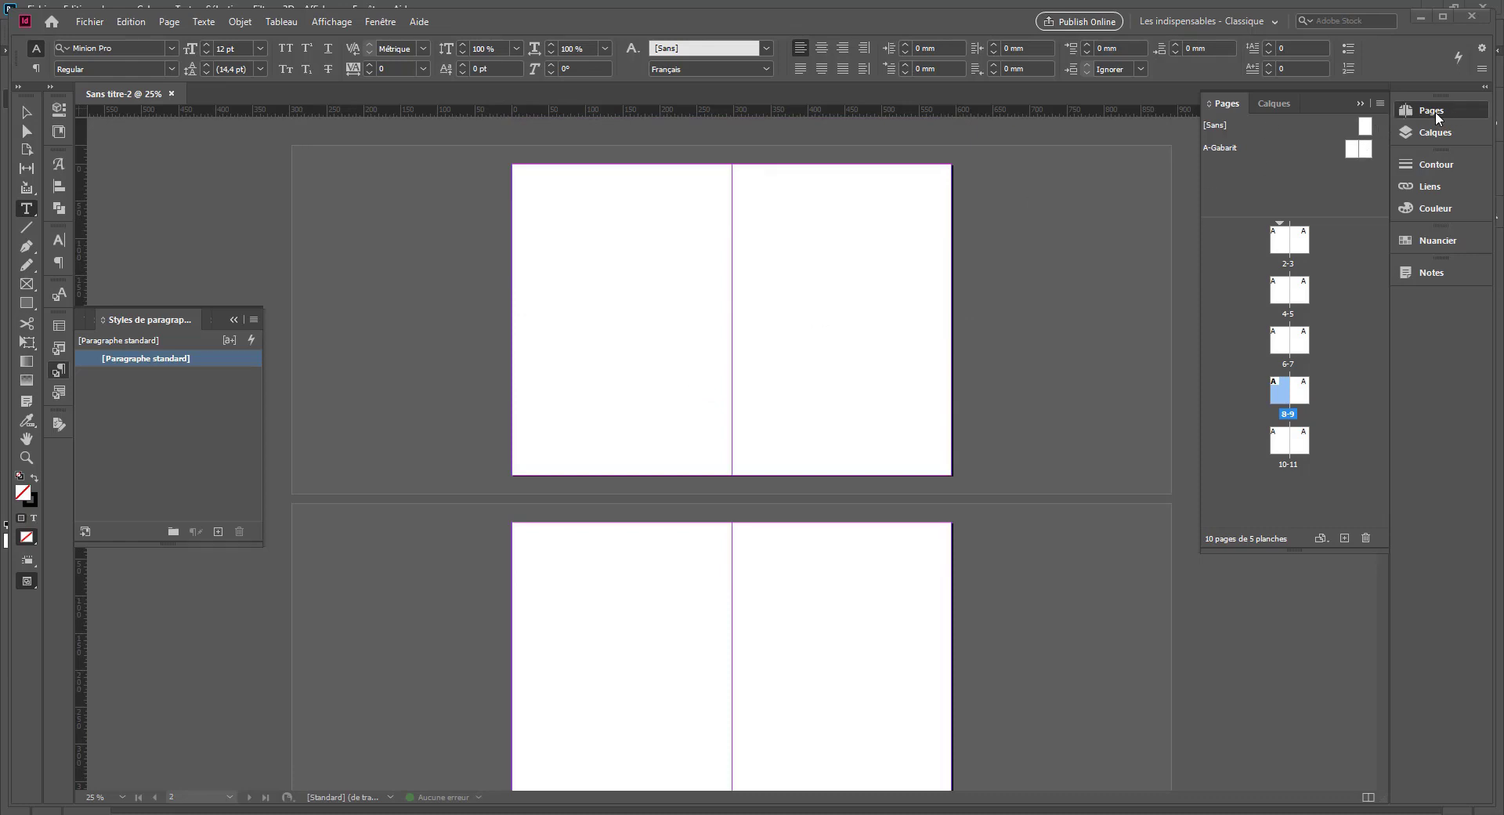
Step: Draw a text frame about 124 mm square on the left page of the A-Gabarit master, containing a current page number marker at 210 pt
double_click(1354, 150)
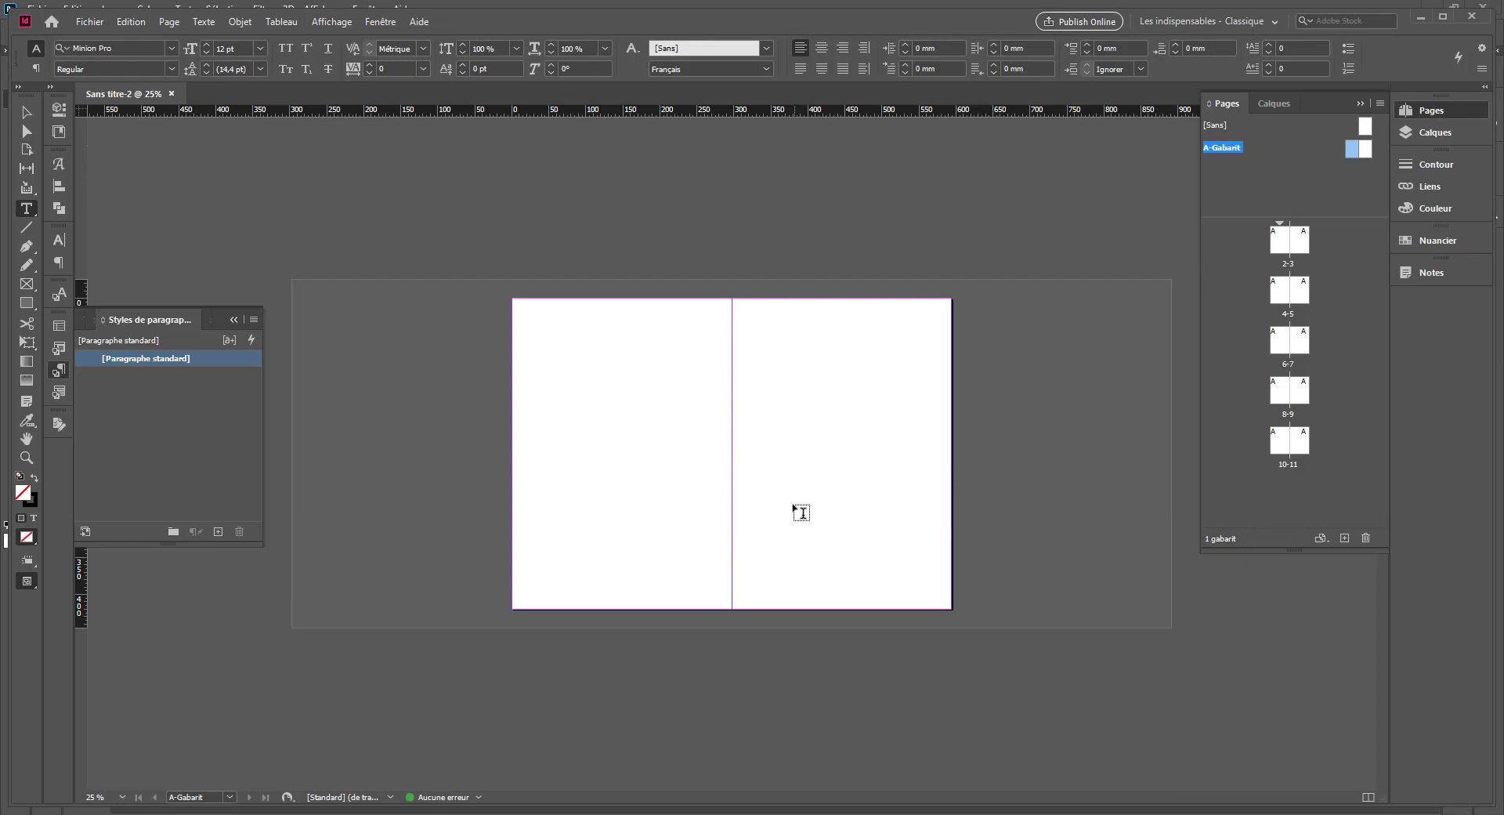
left_click_drag(553, 410, 667, 495)
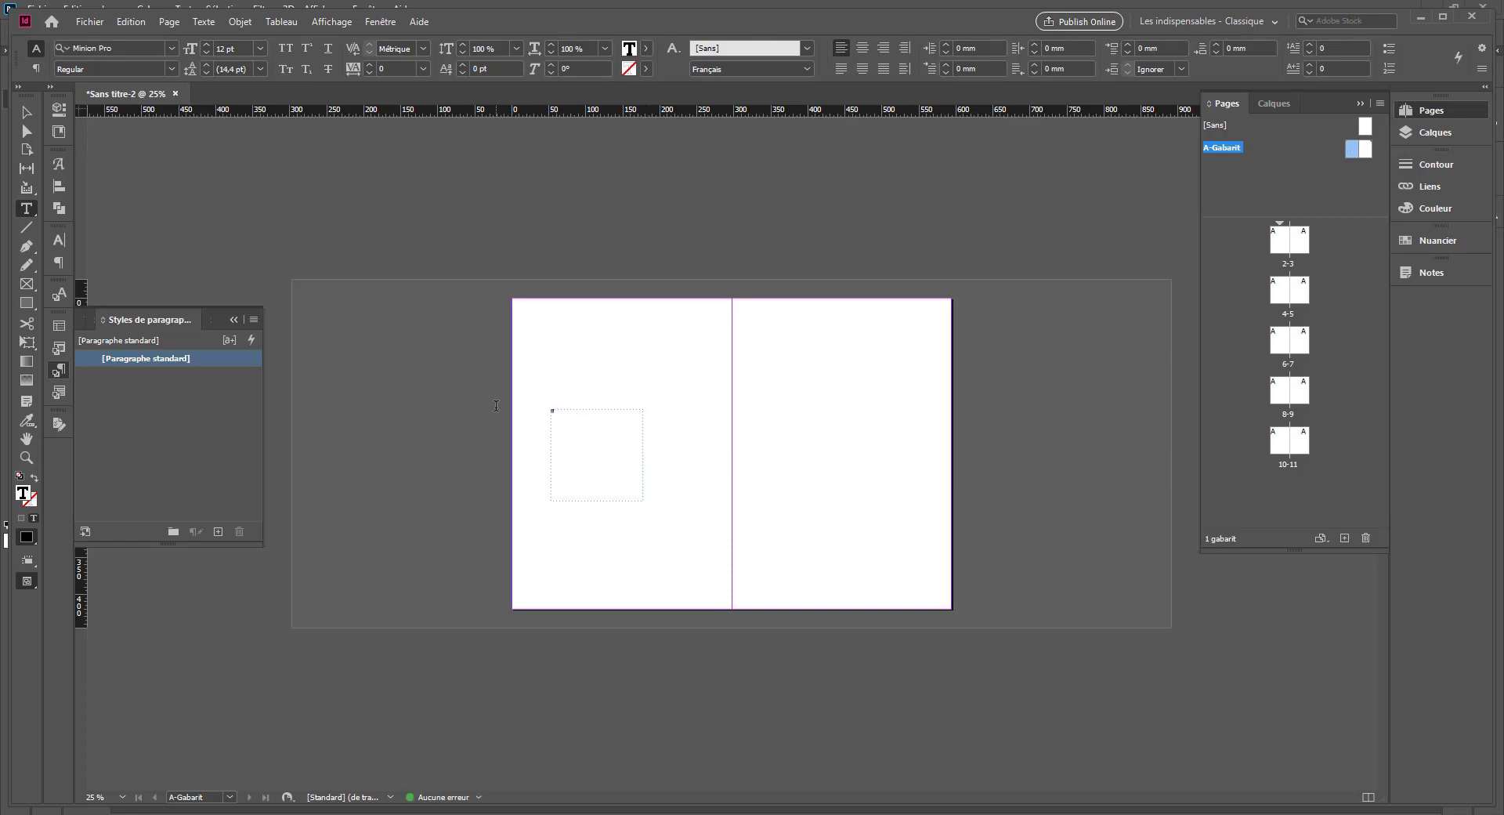
left_click(261, 48)
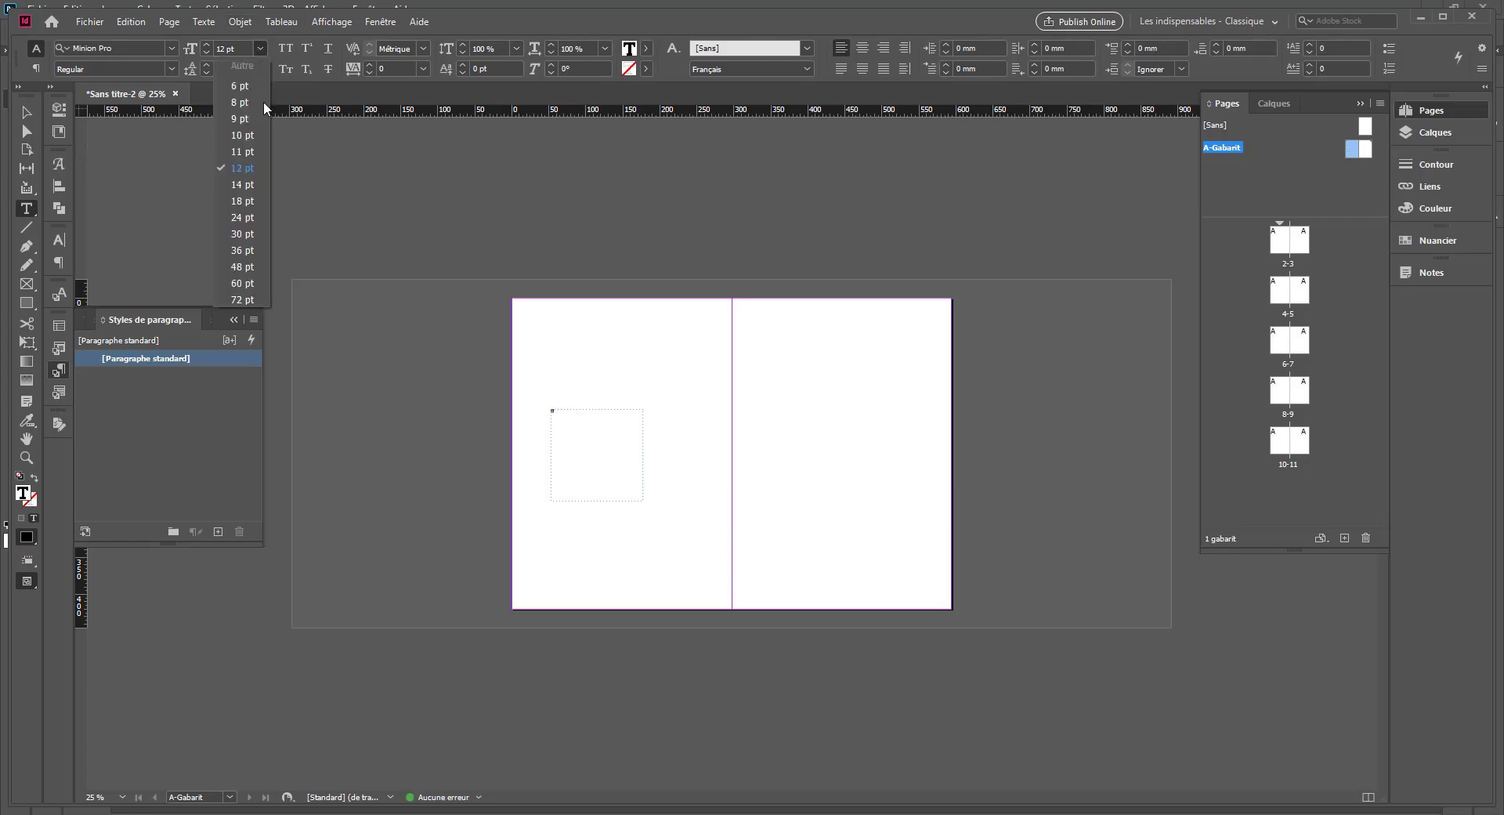
left_click(243, 301)
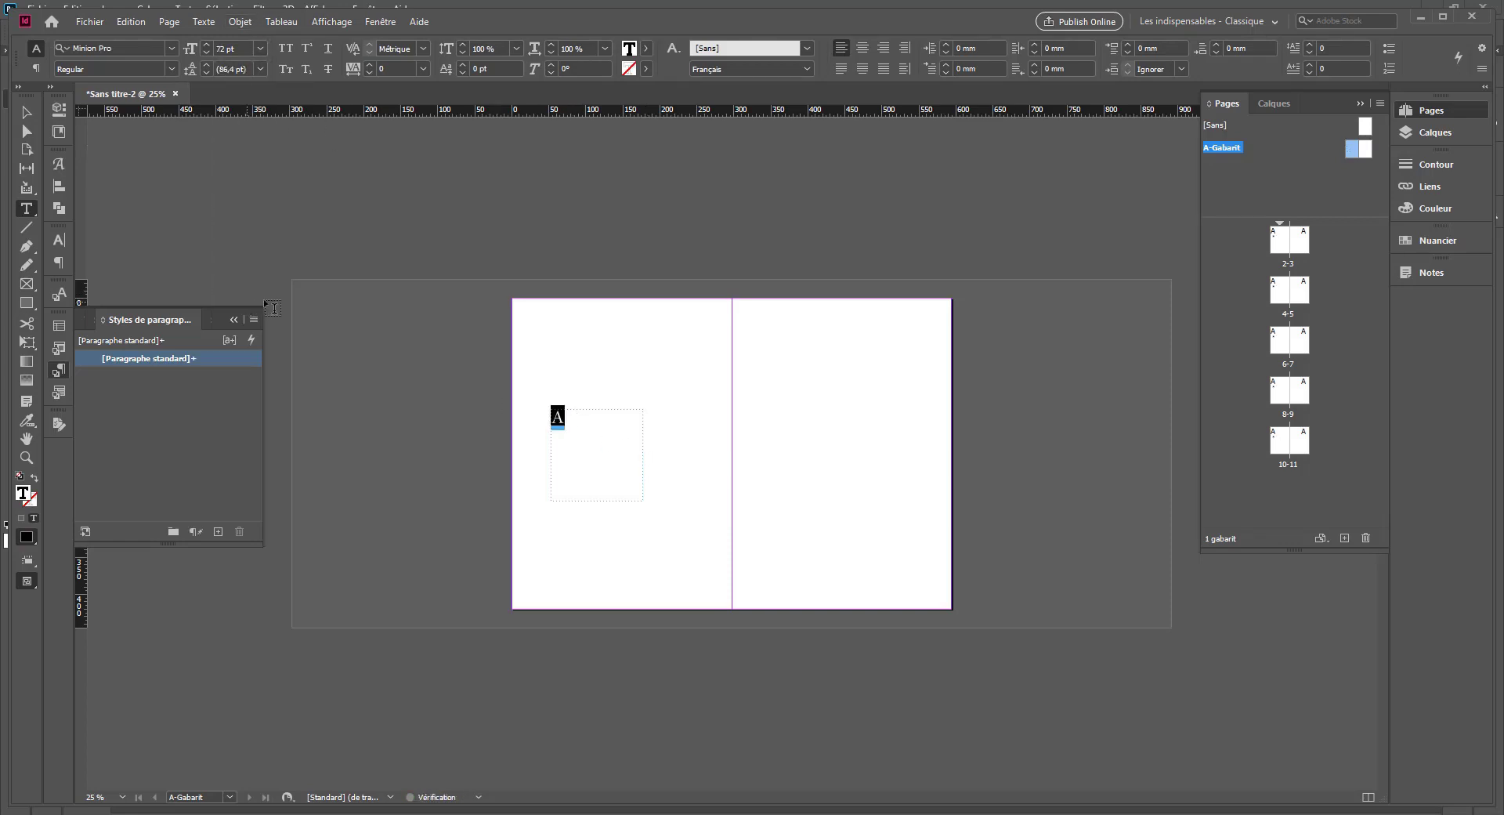
left_click(209, 44)
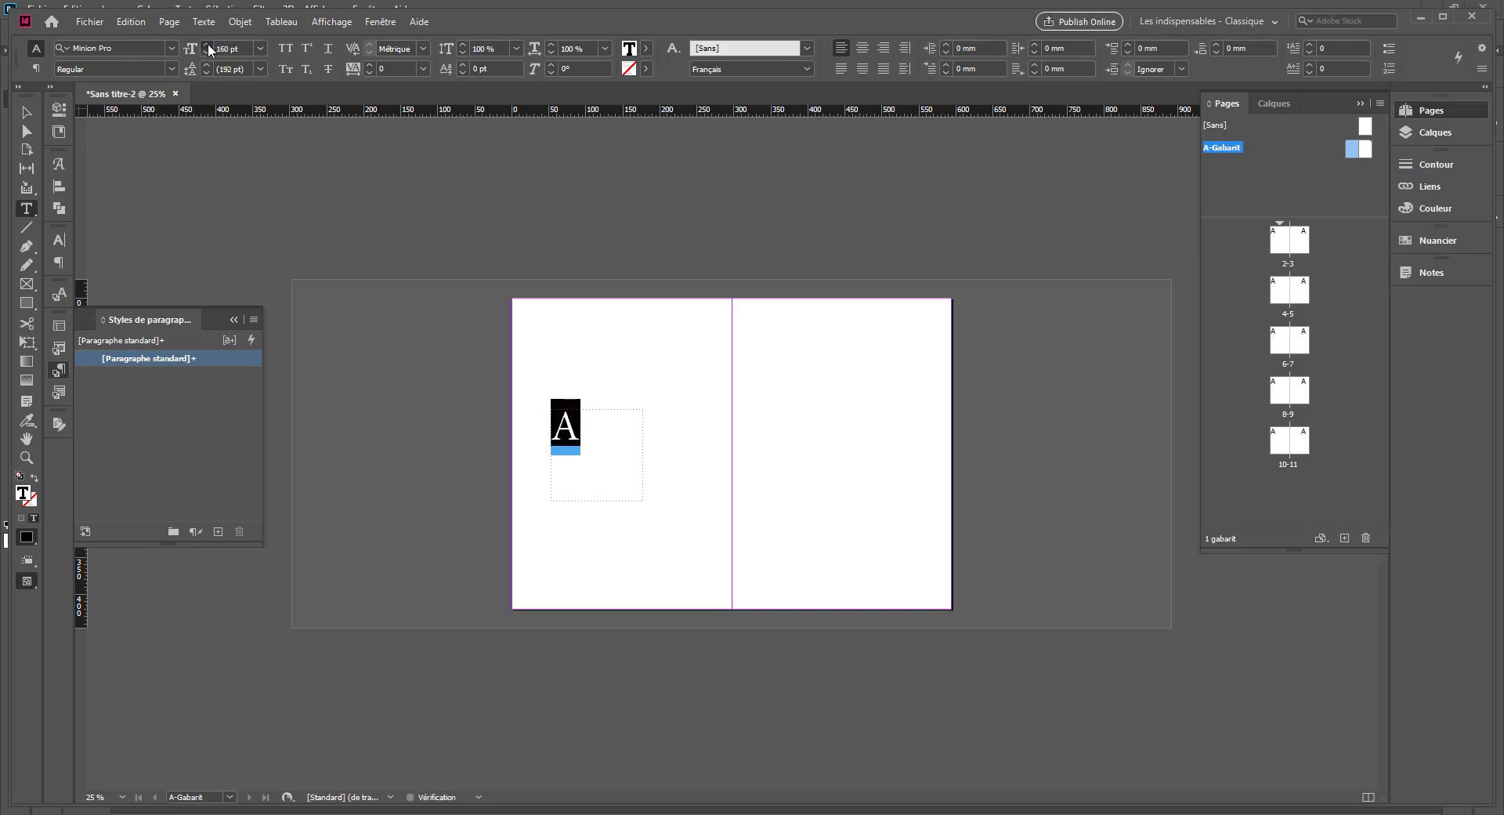
key("Escape")
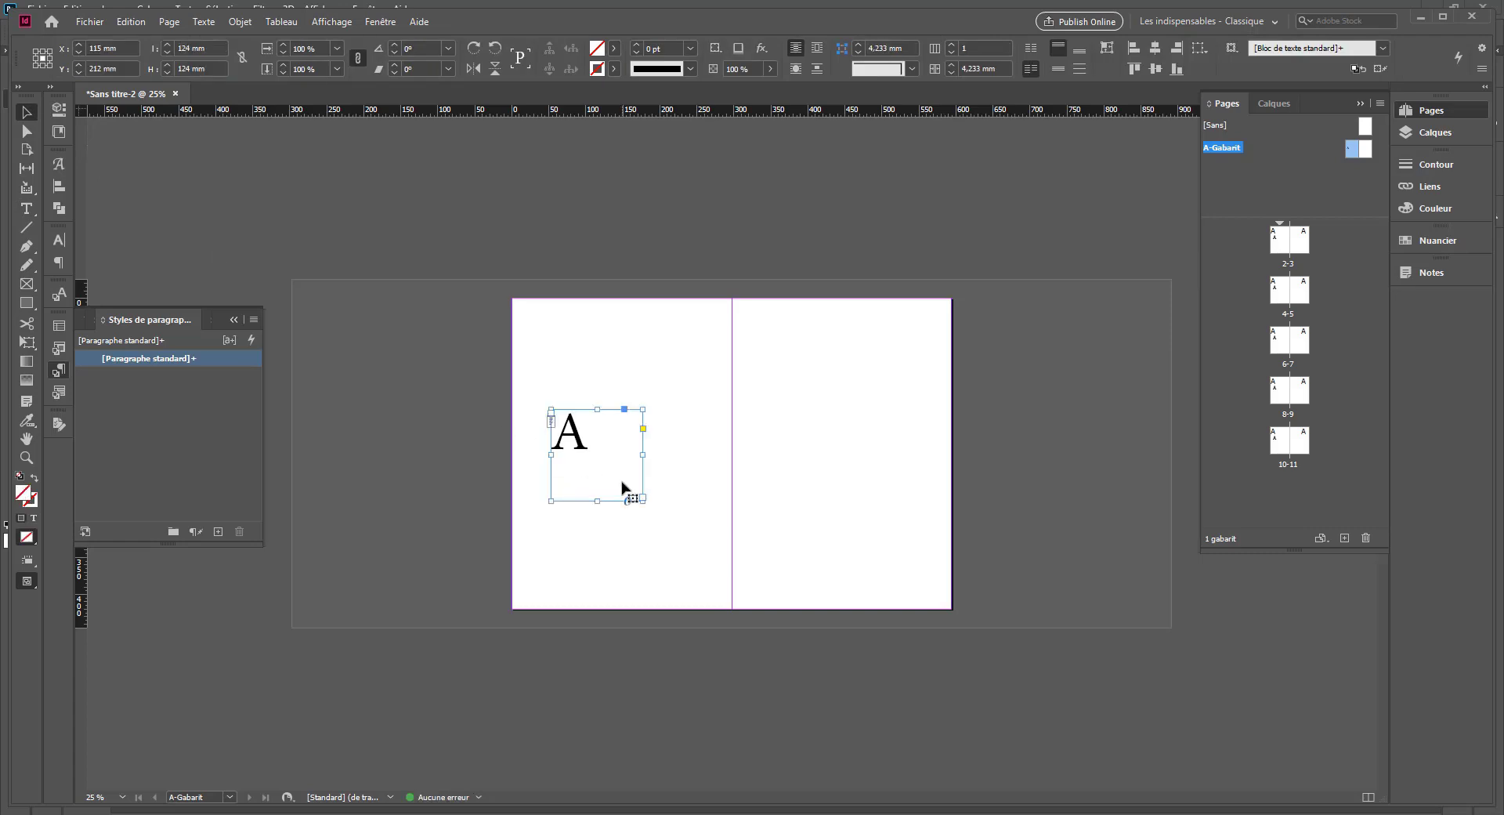
Step: Move the page number frame to the master page's upper-left corner and fit the frame to its content
left_click_drag(623, 487, 593, 384)
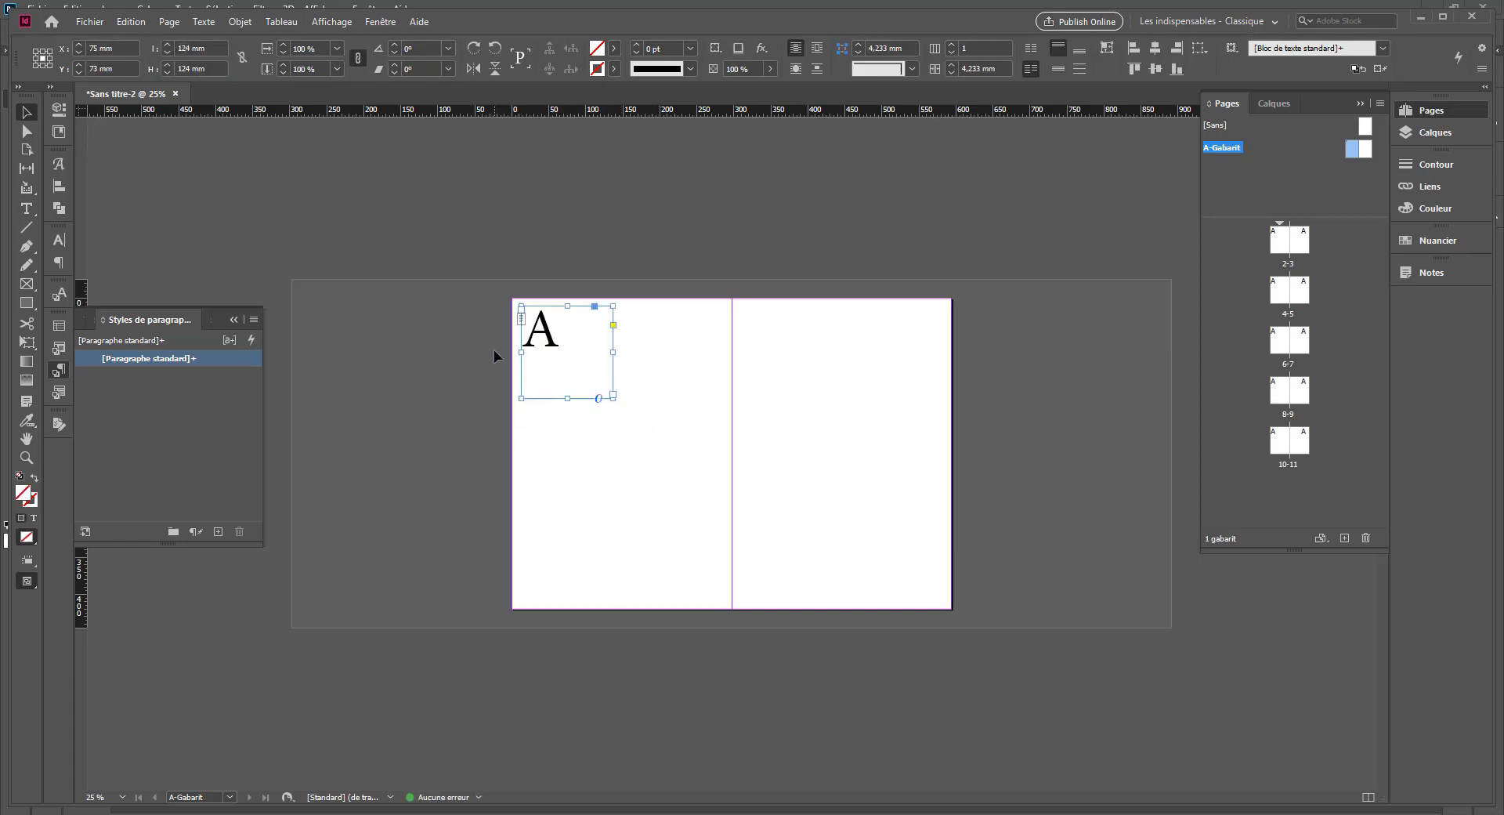
key("ctrl+alt+c")
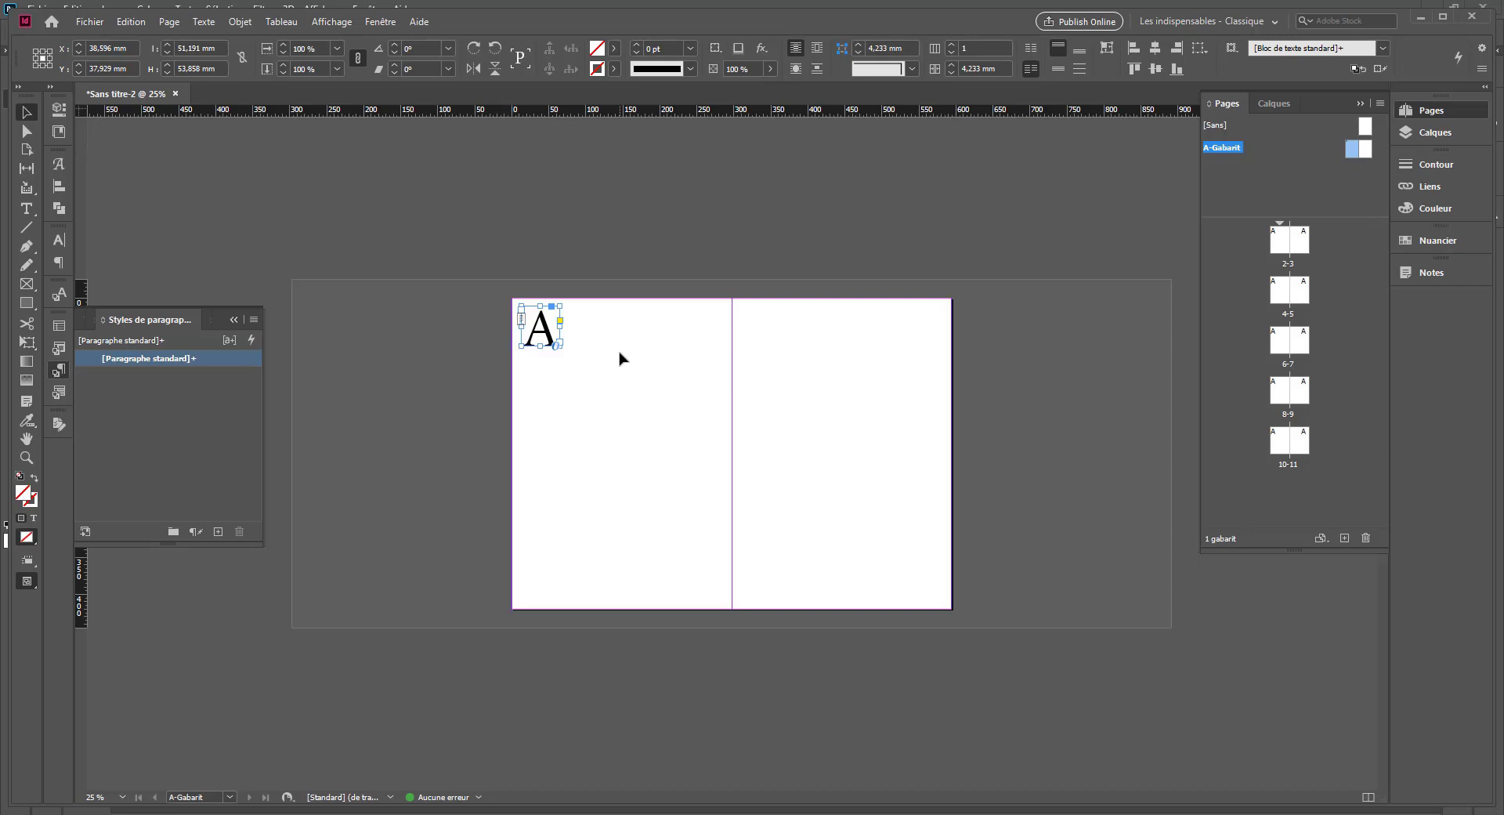
Step: Replace the frame's text with the Numéro de page active marker and check the numbering on the document spreads
double_click(553, 329)
left_click_drag(521, 321, 504, 402)
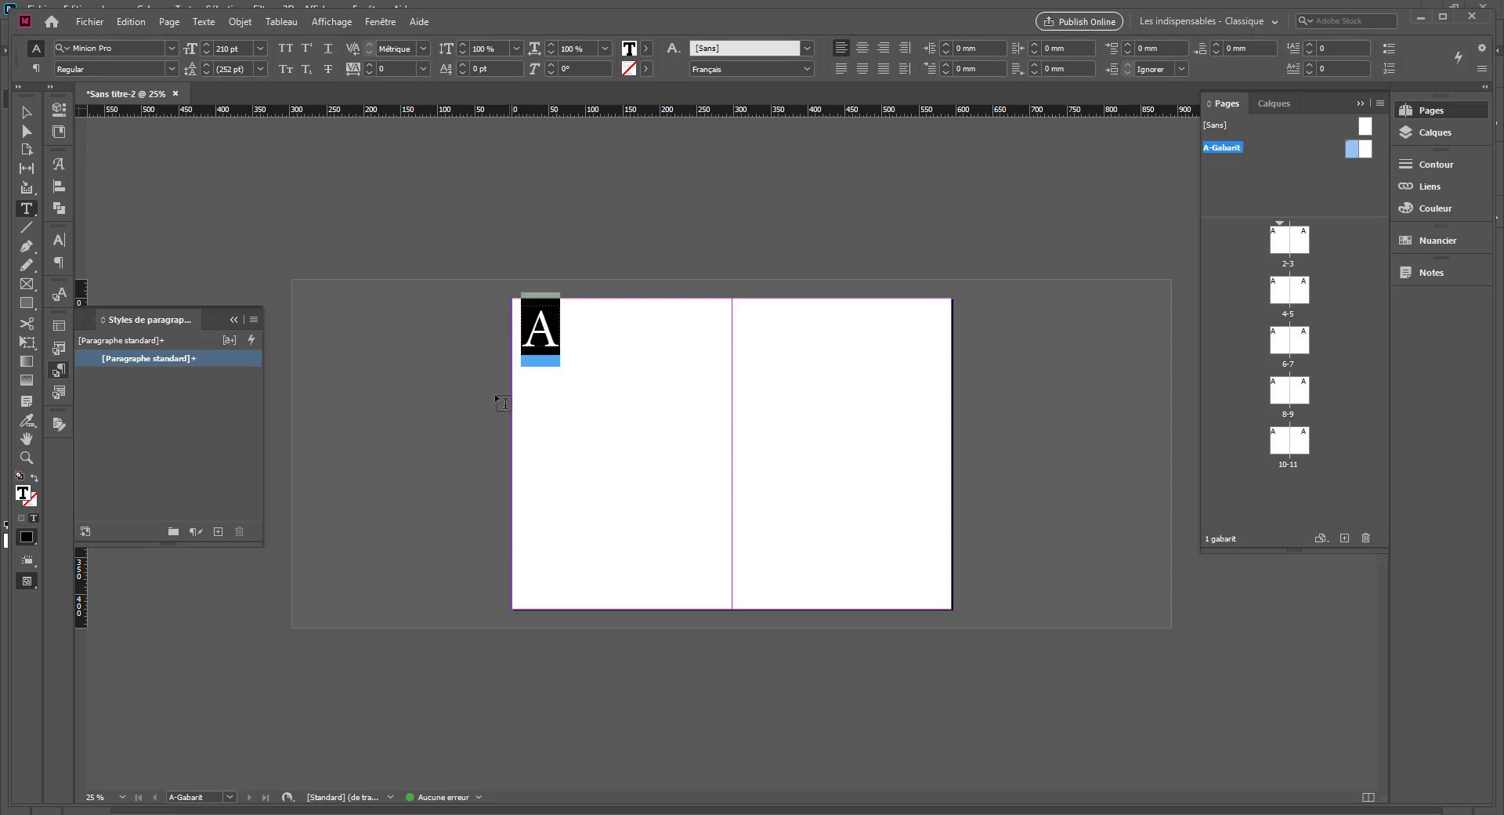
double_click(454, 17)
left_click(192, 11)
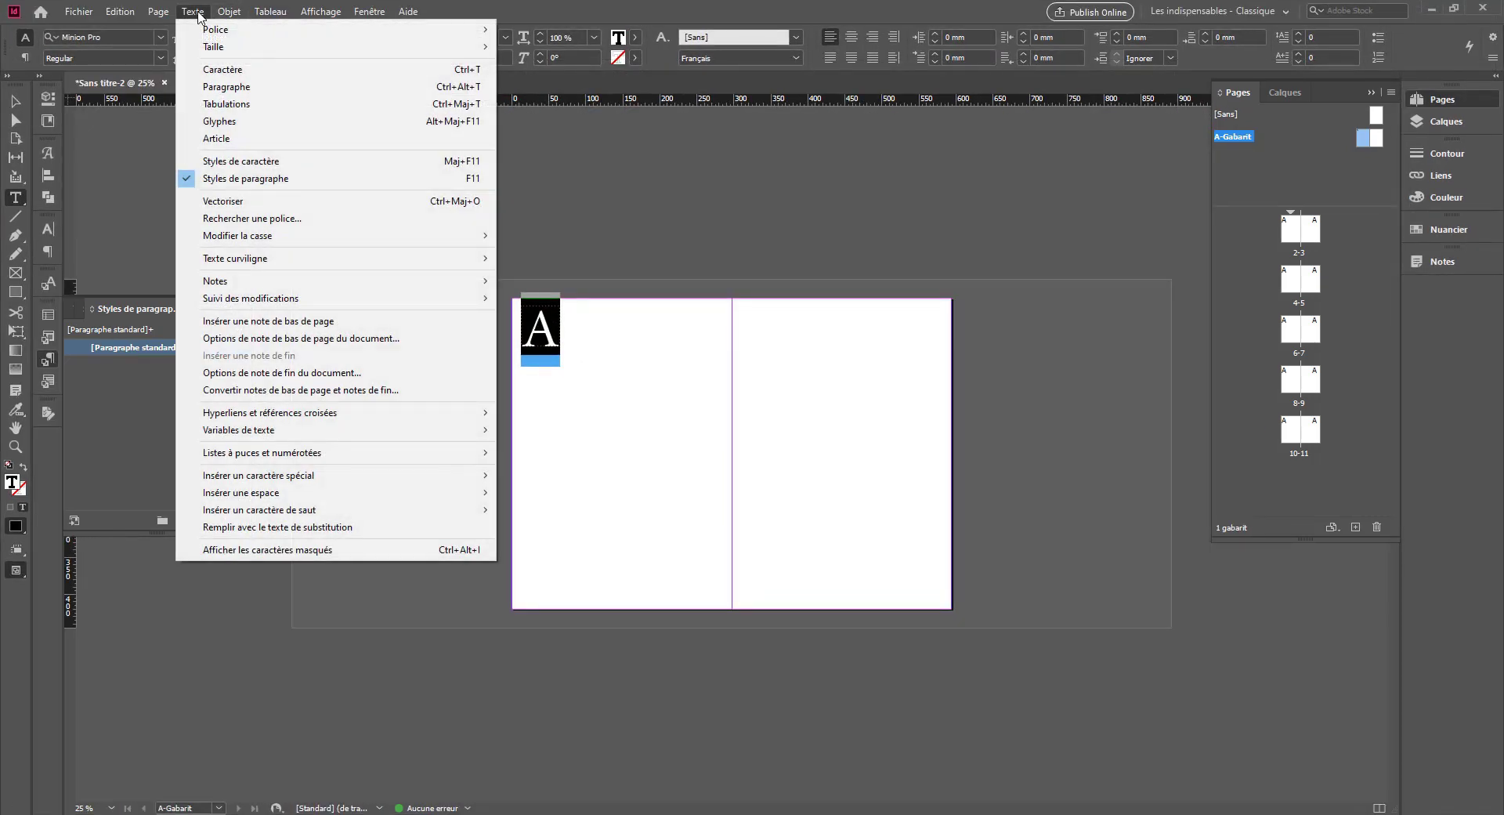
mouse_move(439, 483)
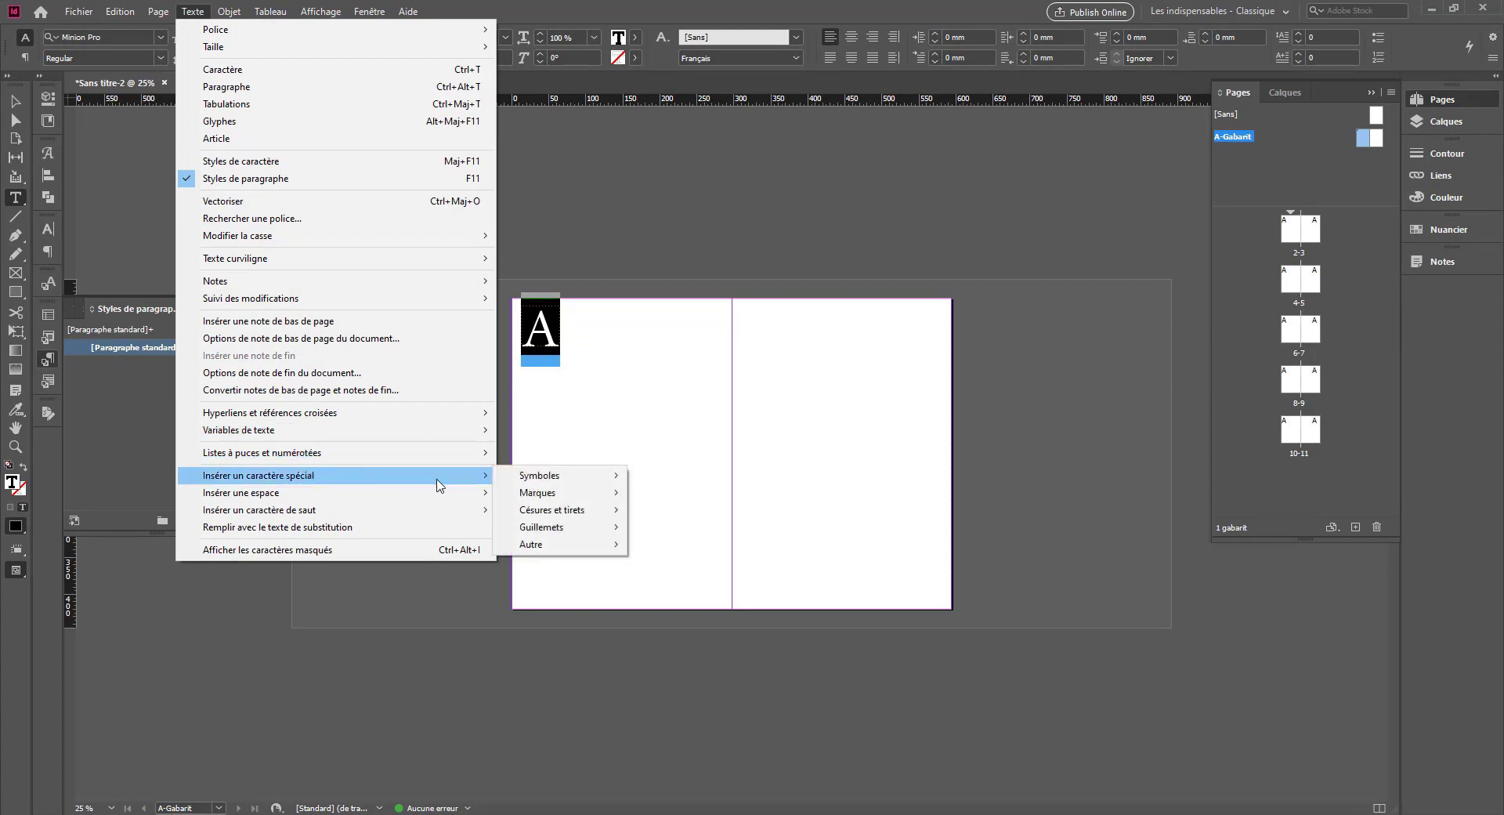
mouse_move(549, 493)
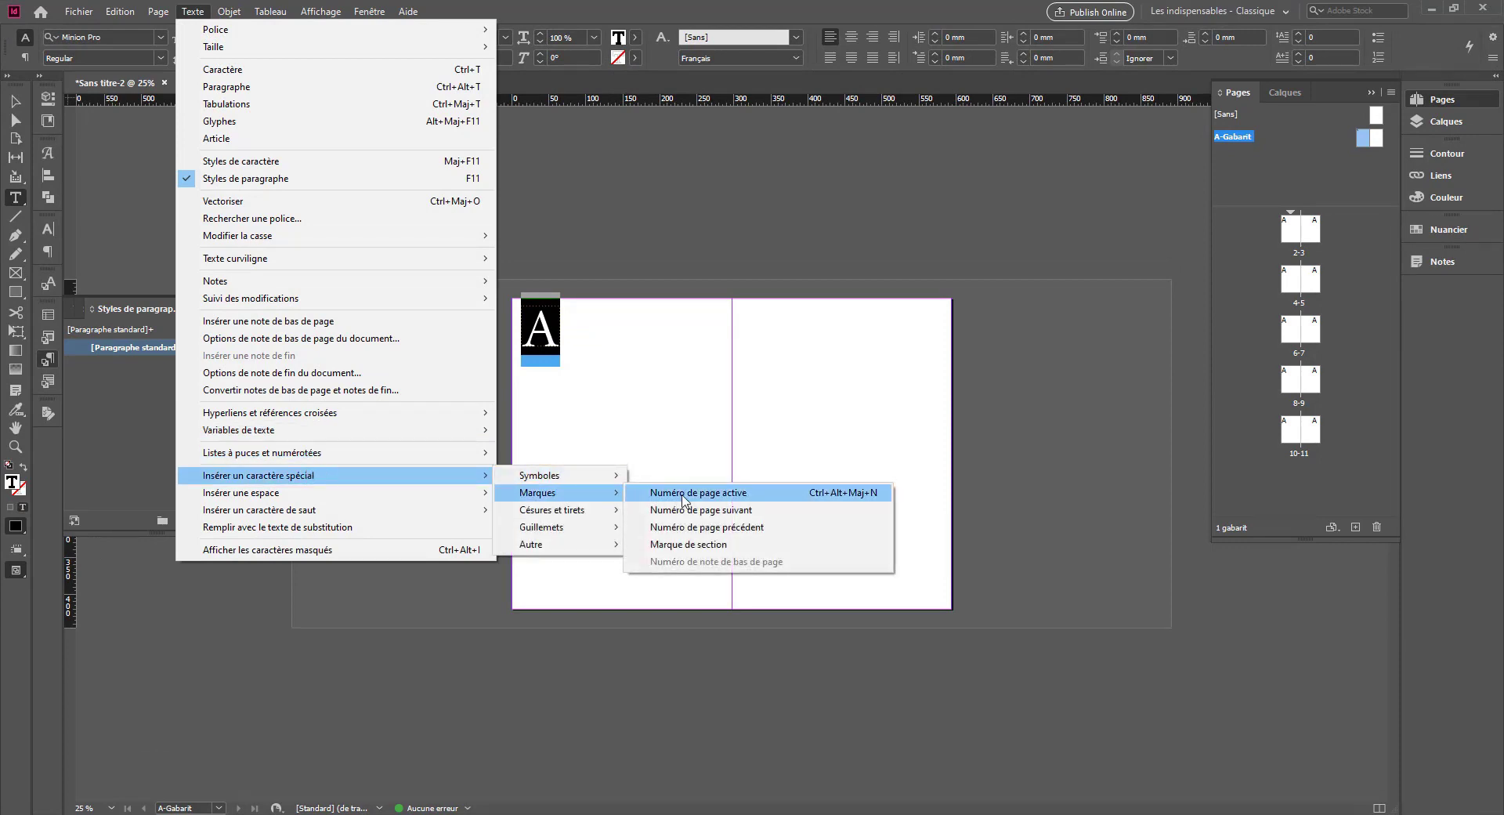
left_click(682, 499)
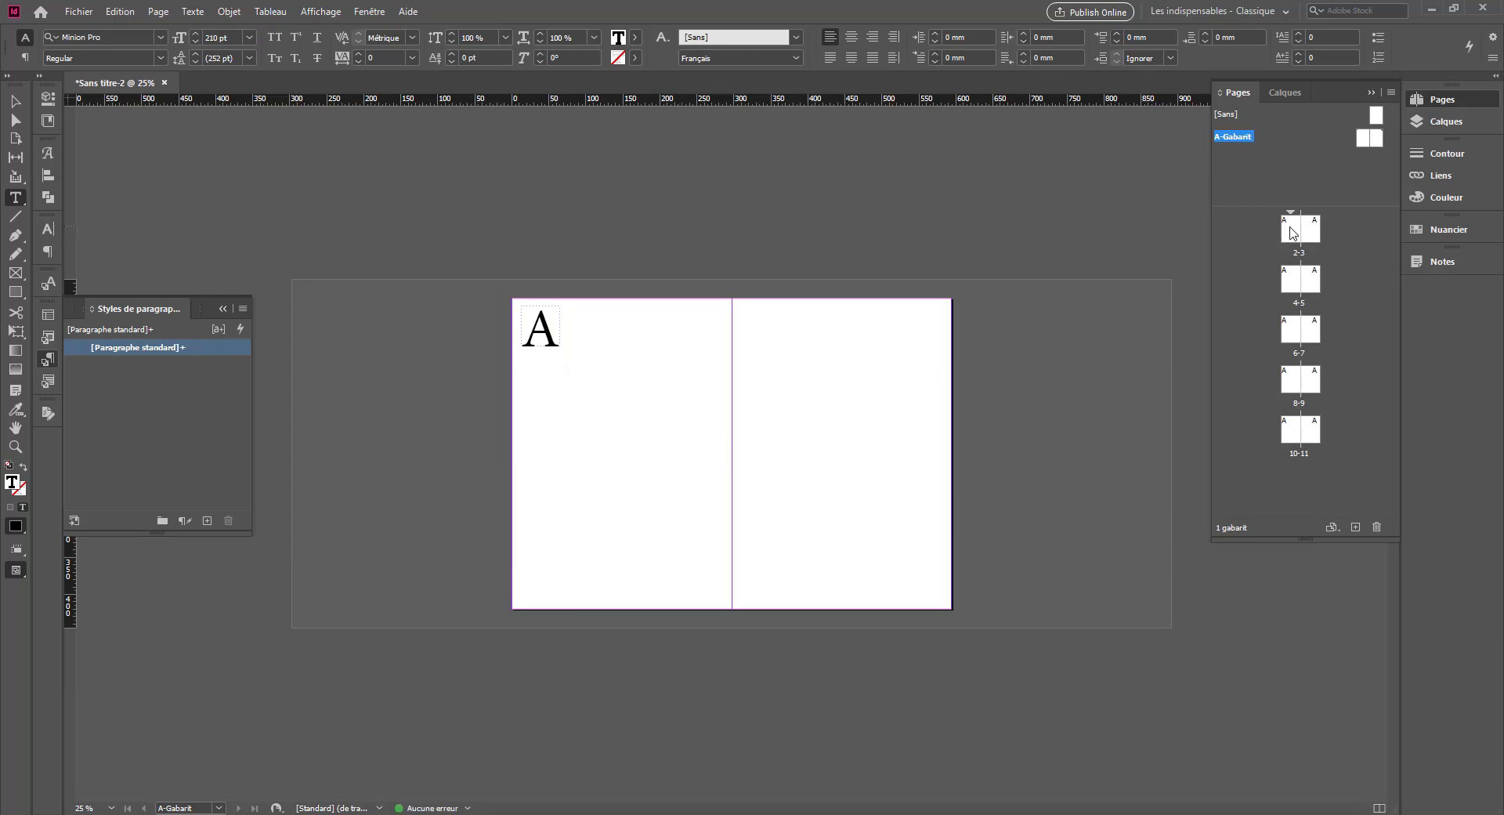
double_click(1293, 232)
scroll(815, 344, "down", 2)
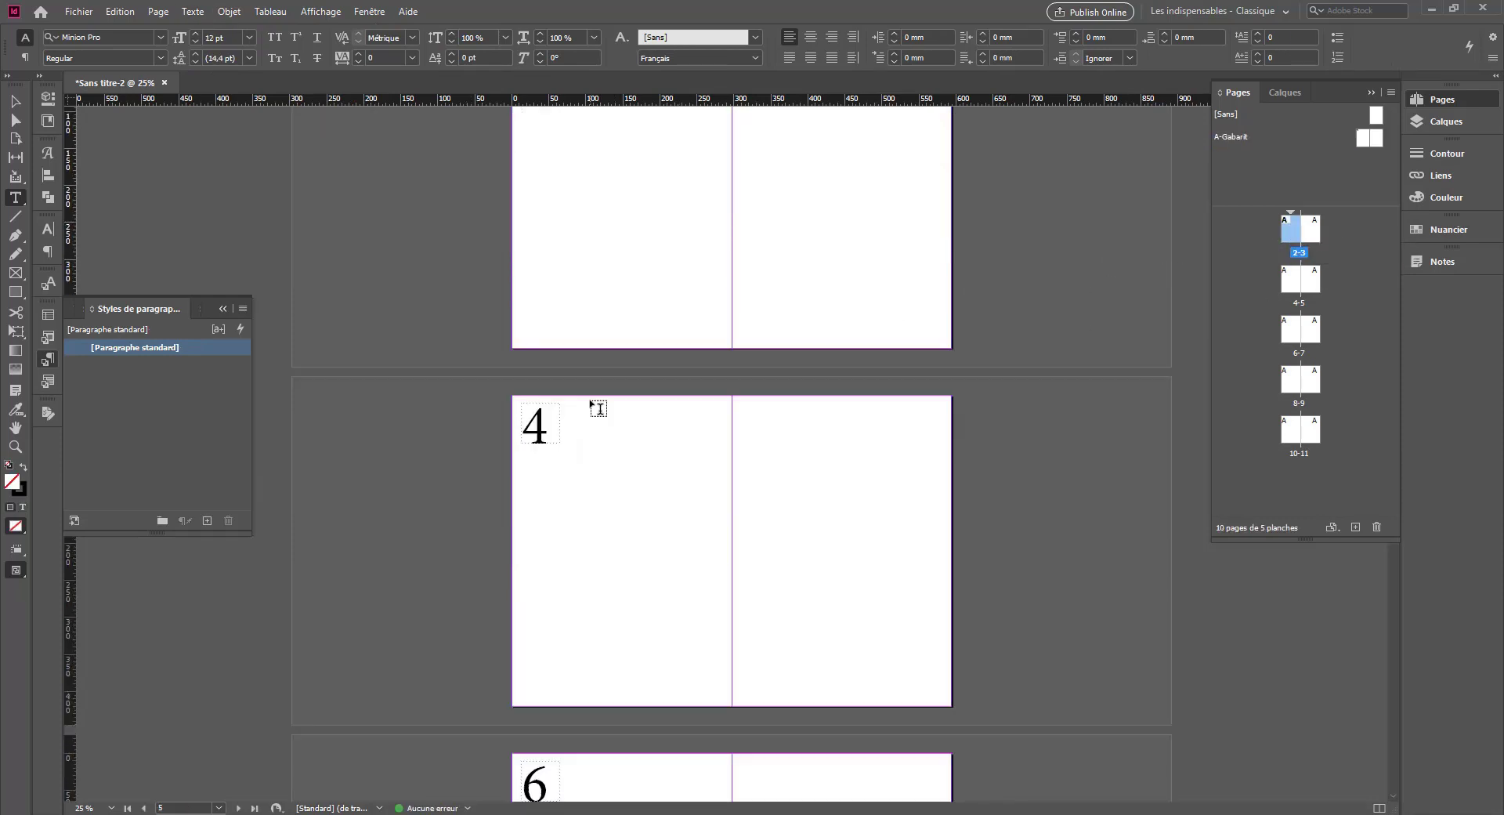
scroll(597, 438, "down", 5)
scroll(783, 439, "up", 4)
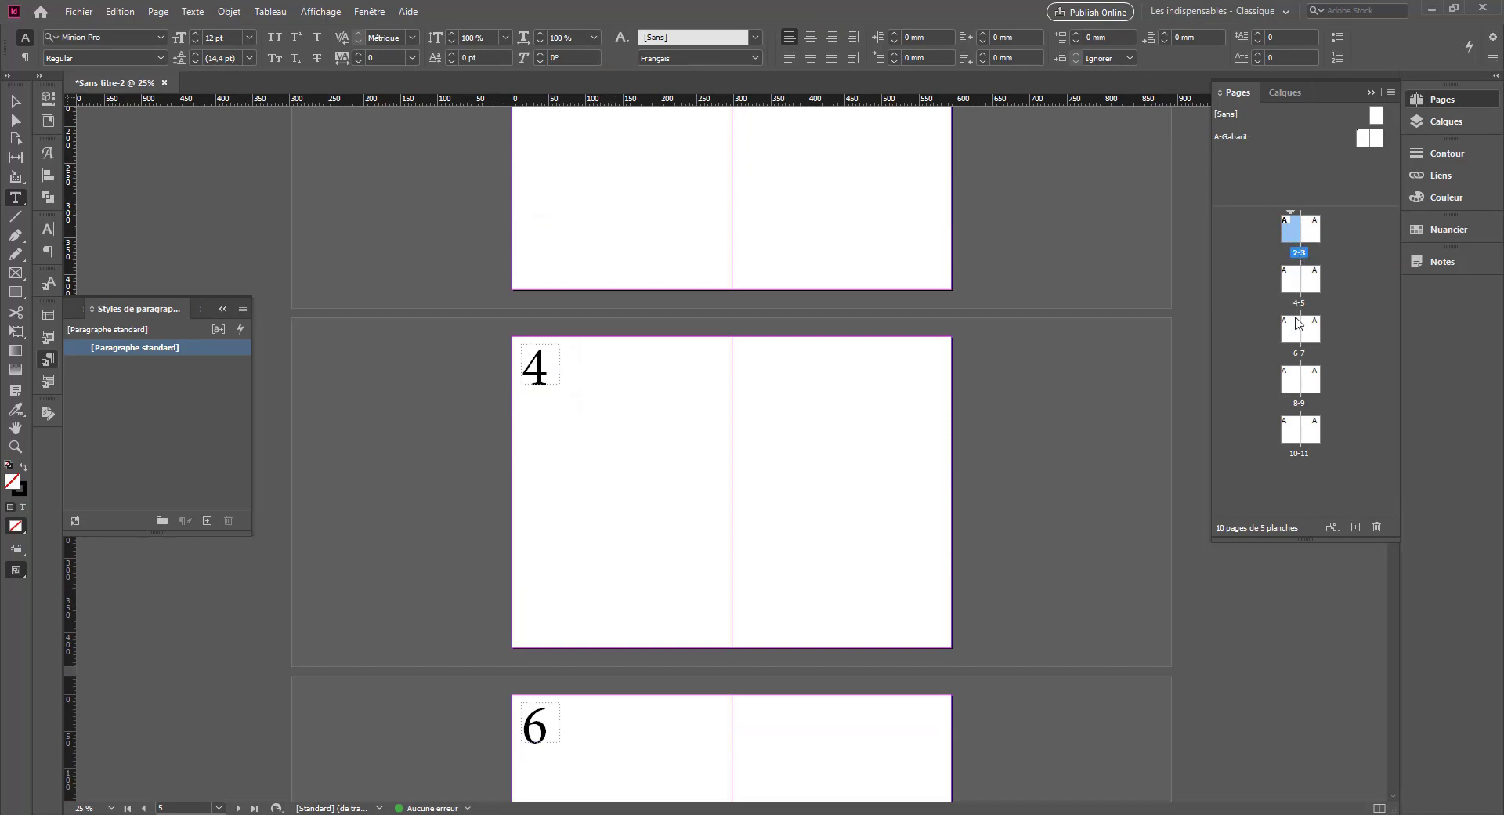
Step: Copy the page number frame to the upper outer corner of the right A-Gabarit master page and check the document spreads
double_click(1364, 144)
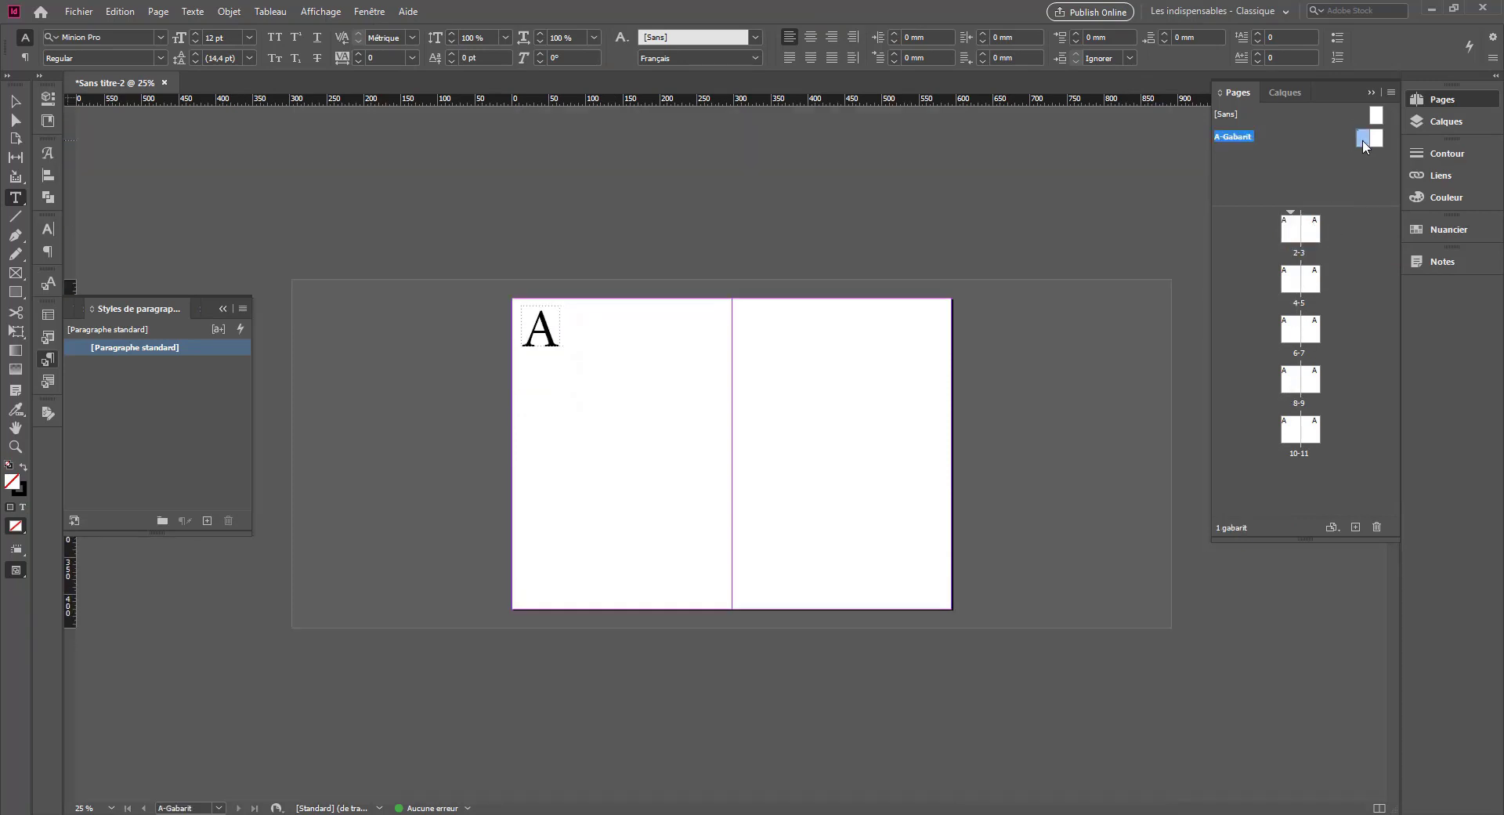
left_click(14, 101)
left_click(538, 342)
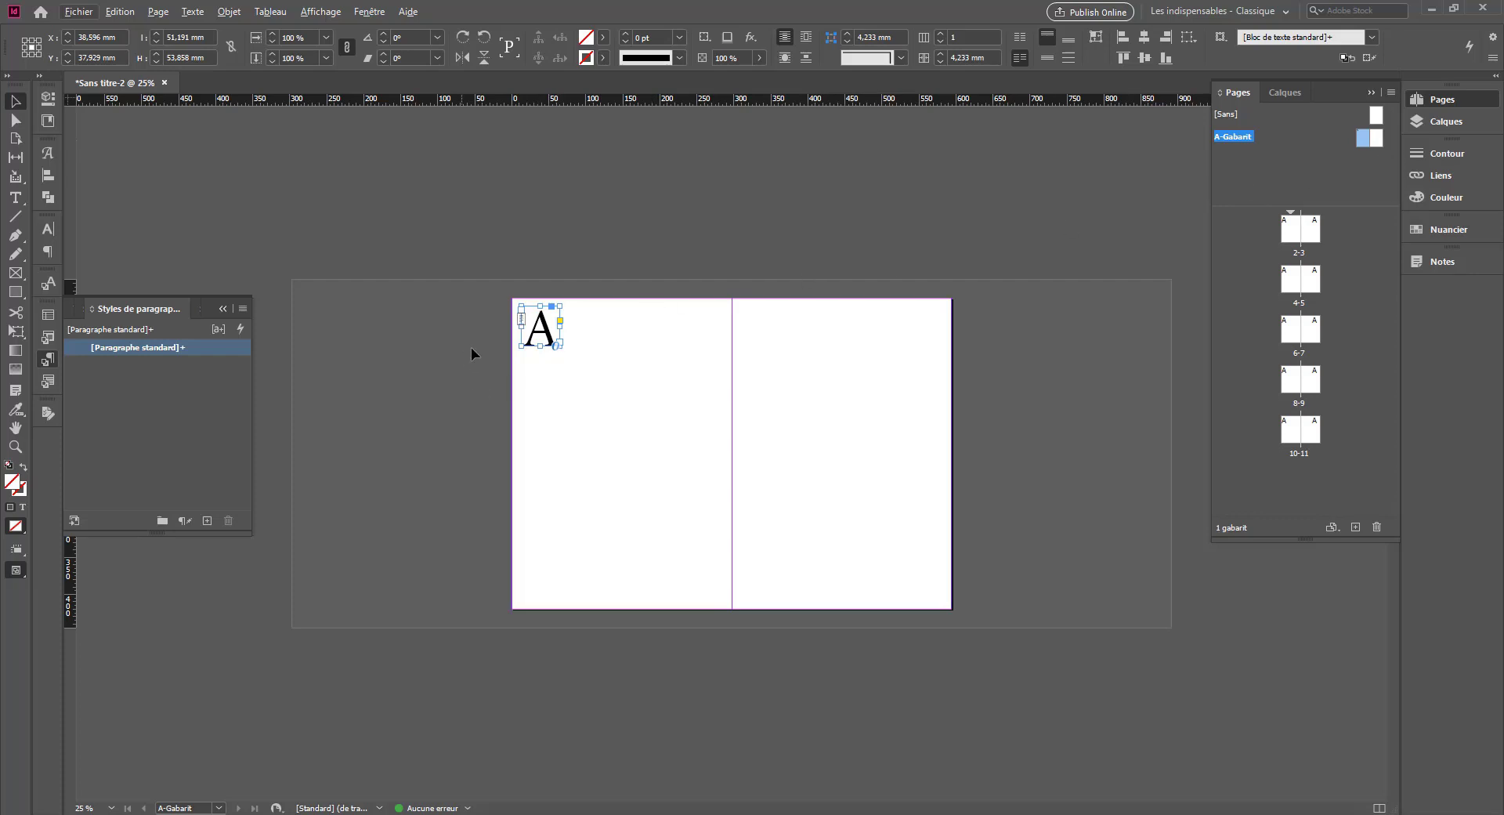
key("alt")
left_click_drag(548, 337, 935, 337)
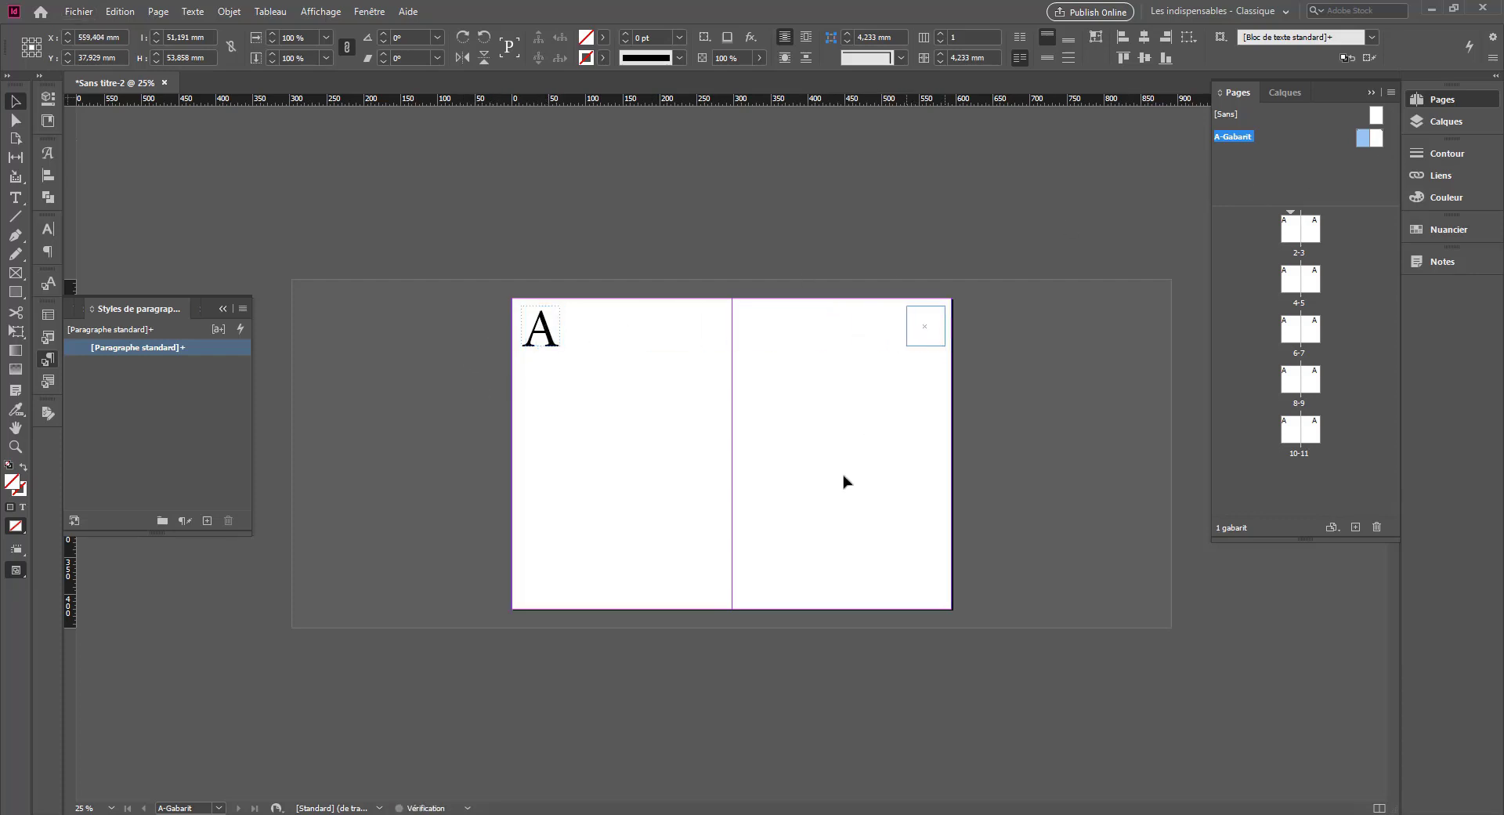
left_click(822, 520)
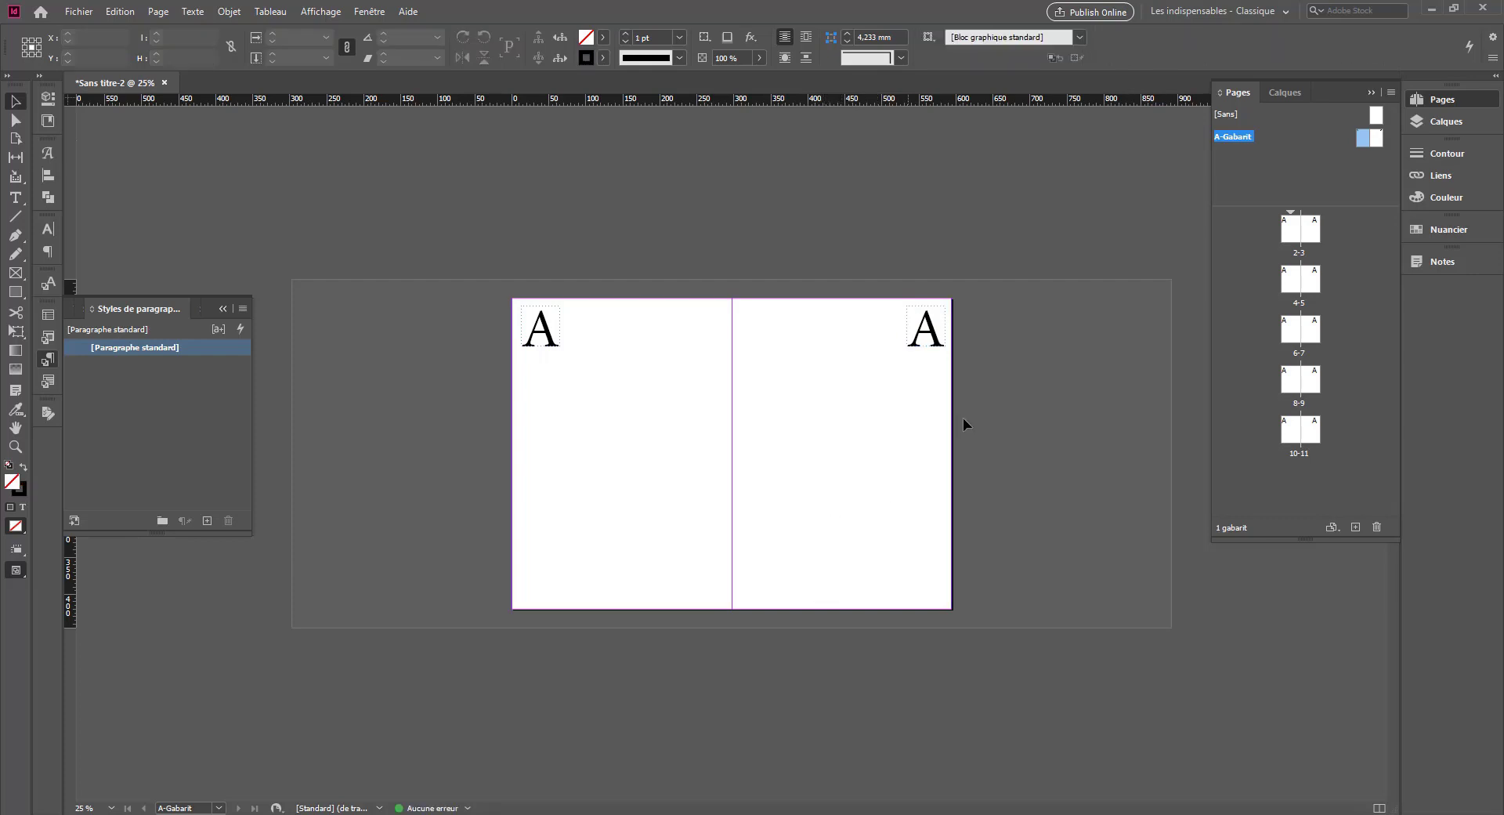
double_click(1289, 221)
scroll(713, 405, "down", 5)
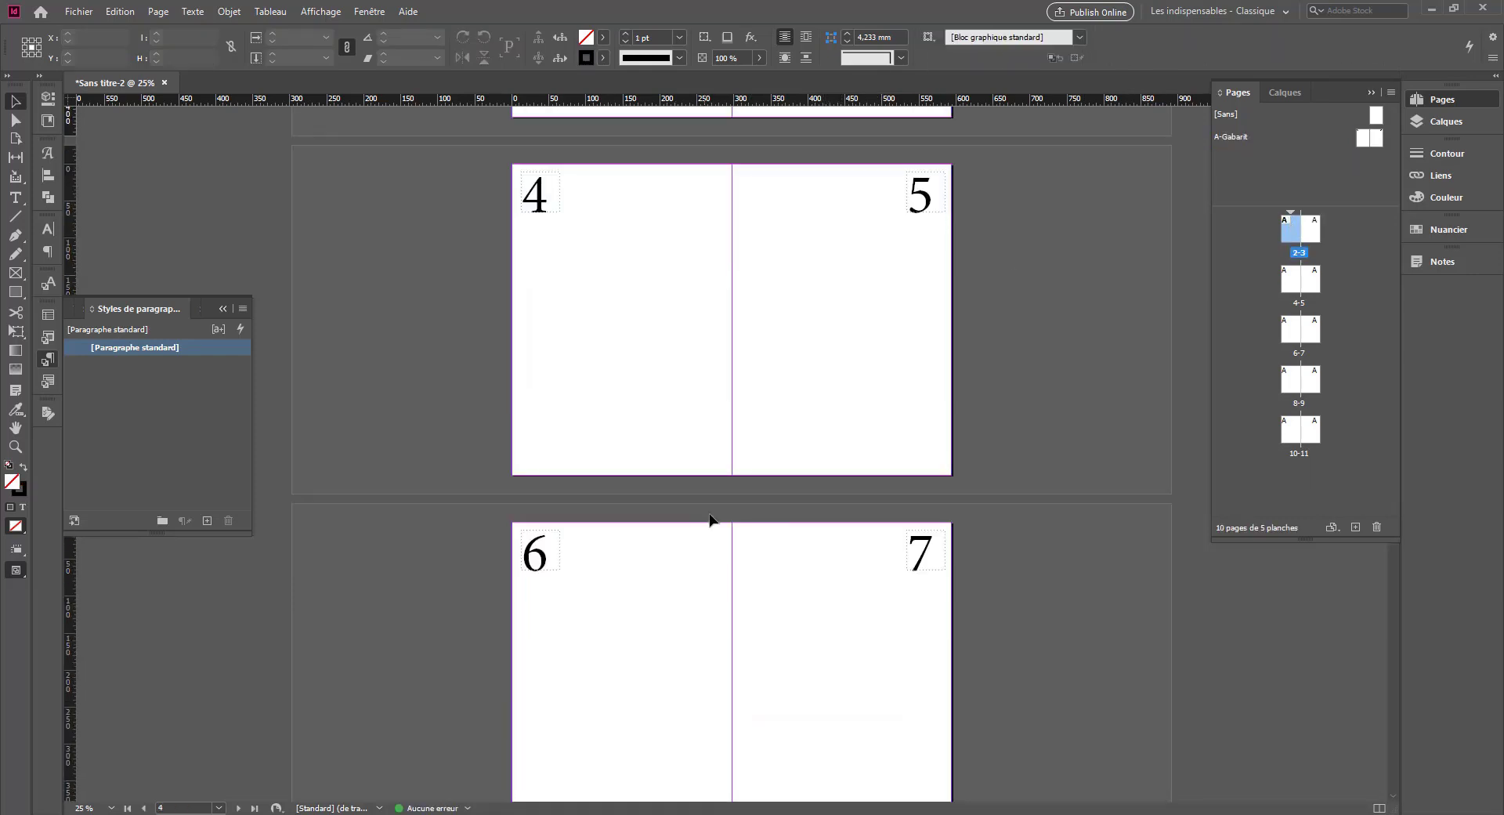
scroll(716, 530, "up", 5)
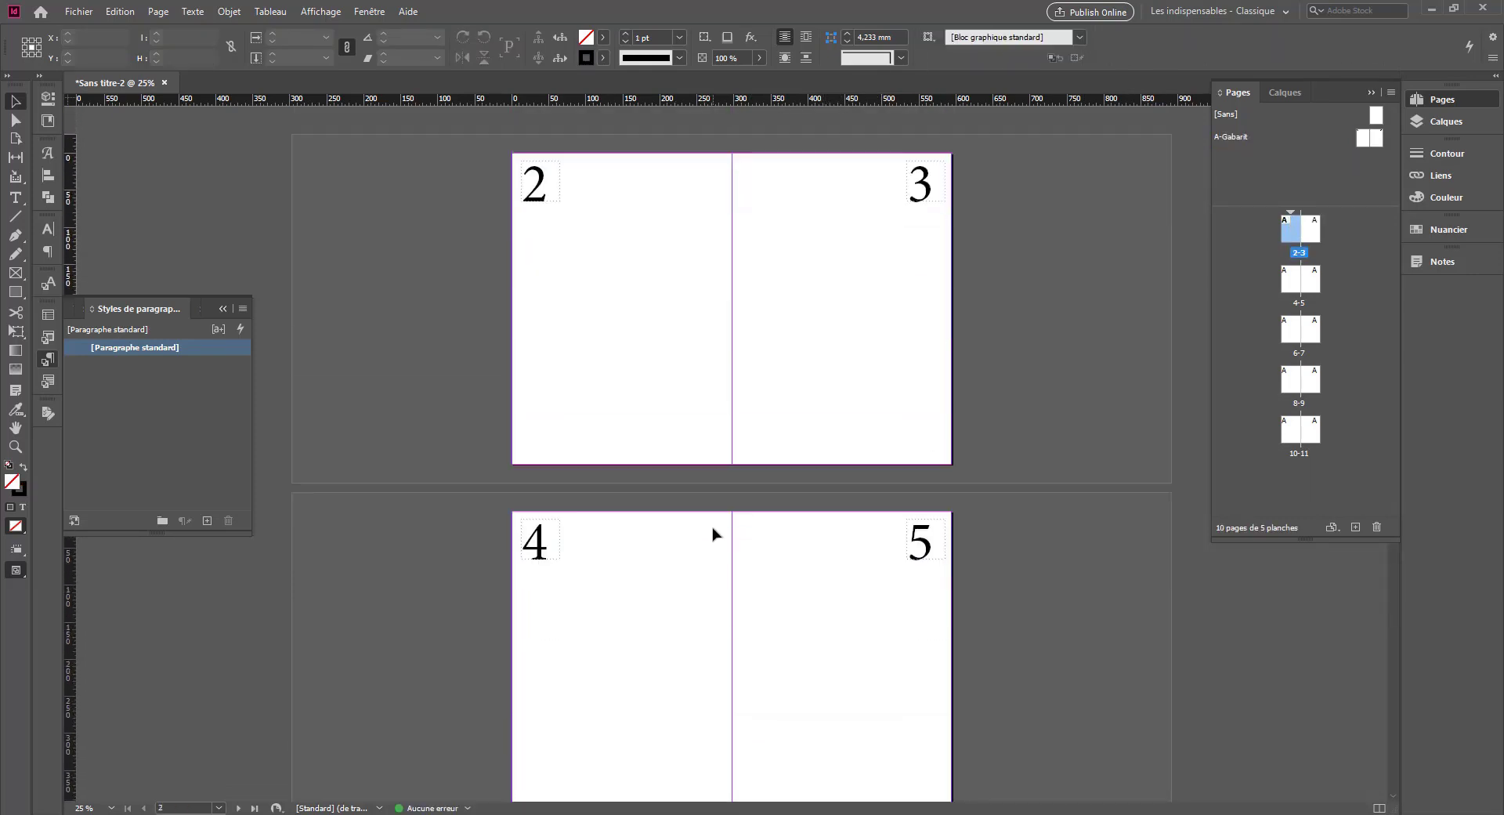
Step: Try to start the page numbering at 1 and toggle shuffling of the selected first spread
right_click(1291, 229)
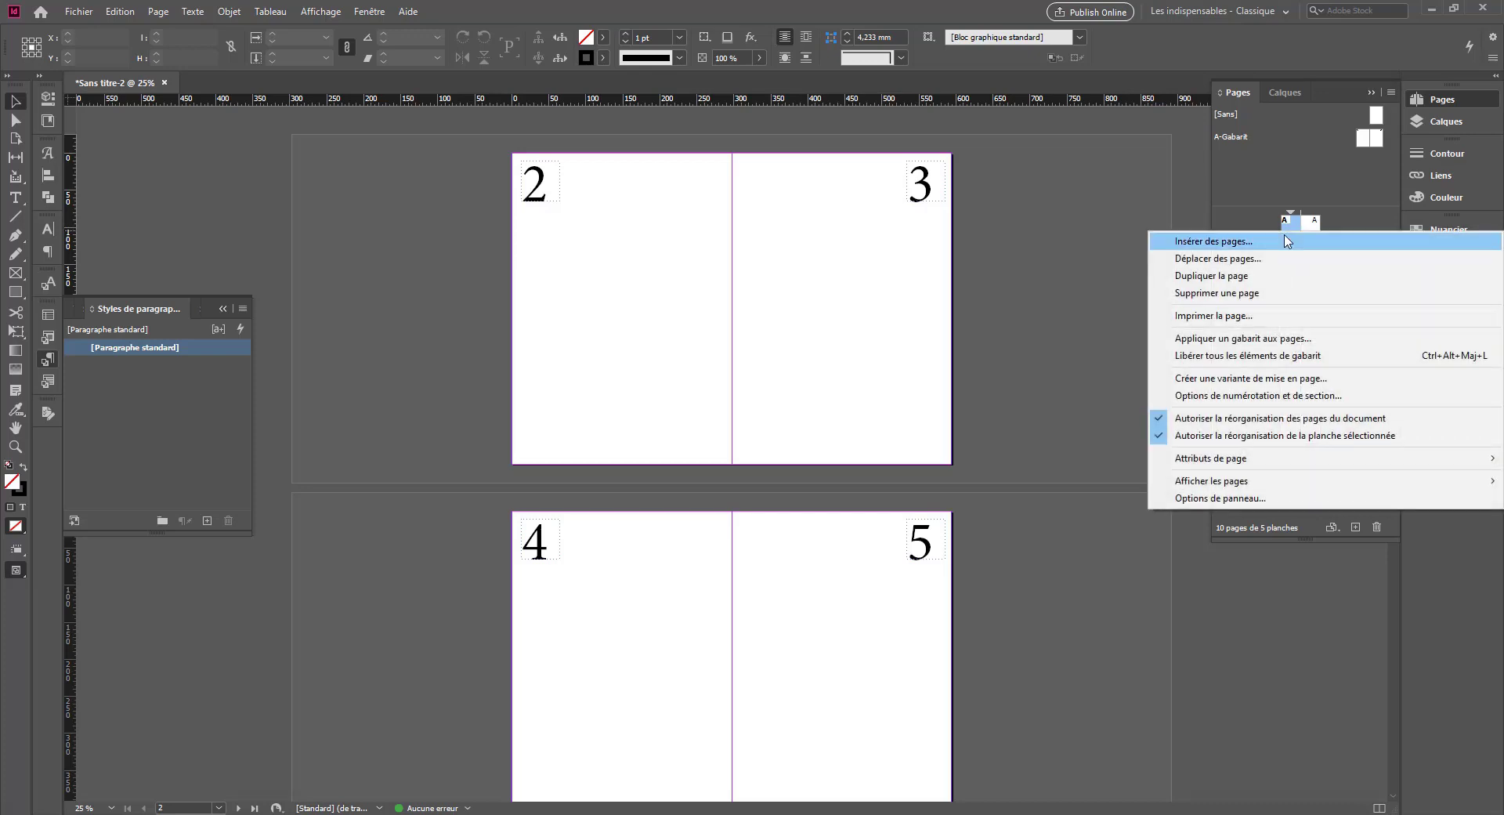
left_click(1219, 396)
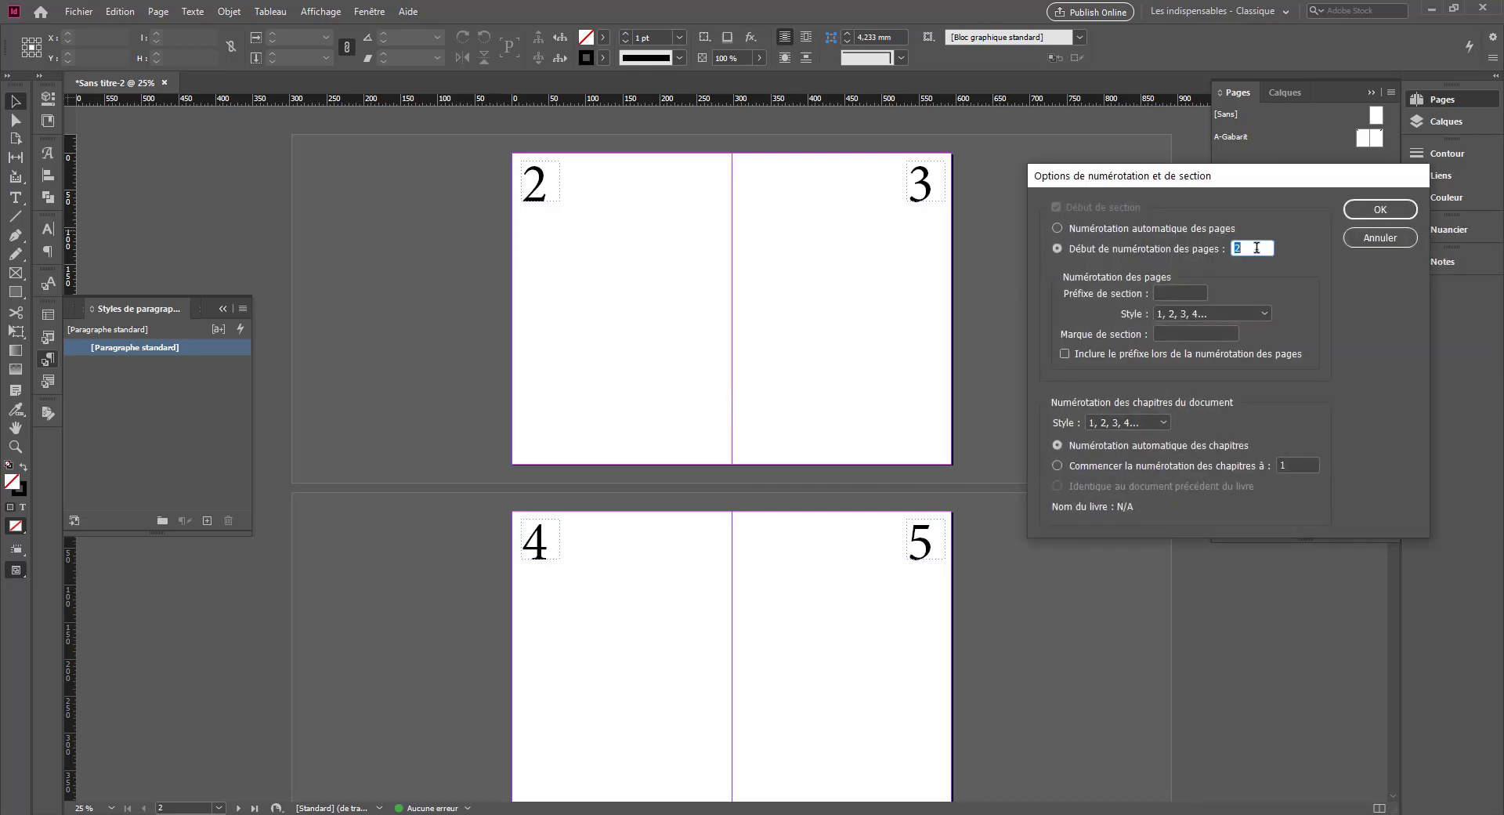
type("1")
key("Return")
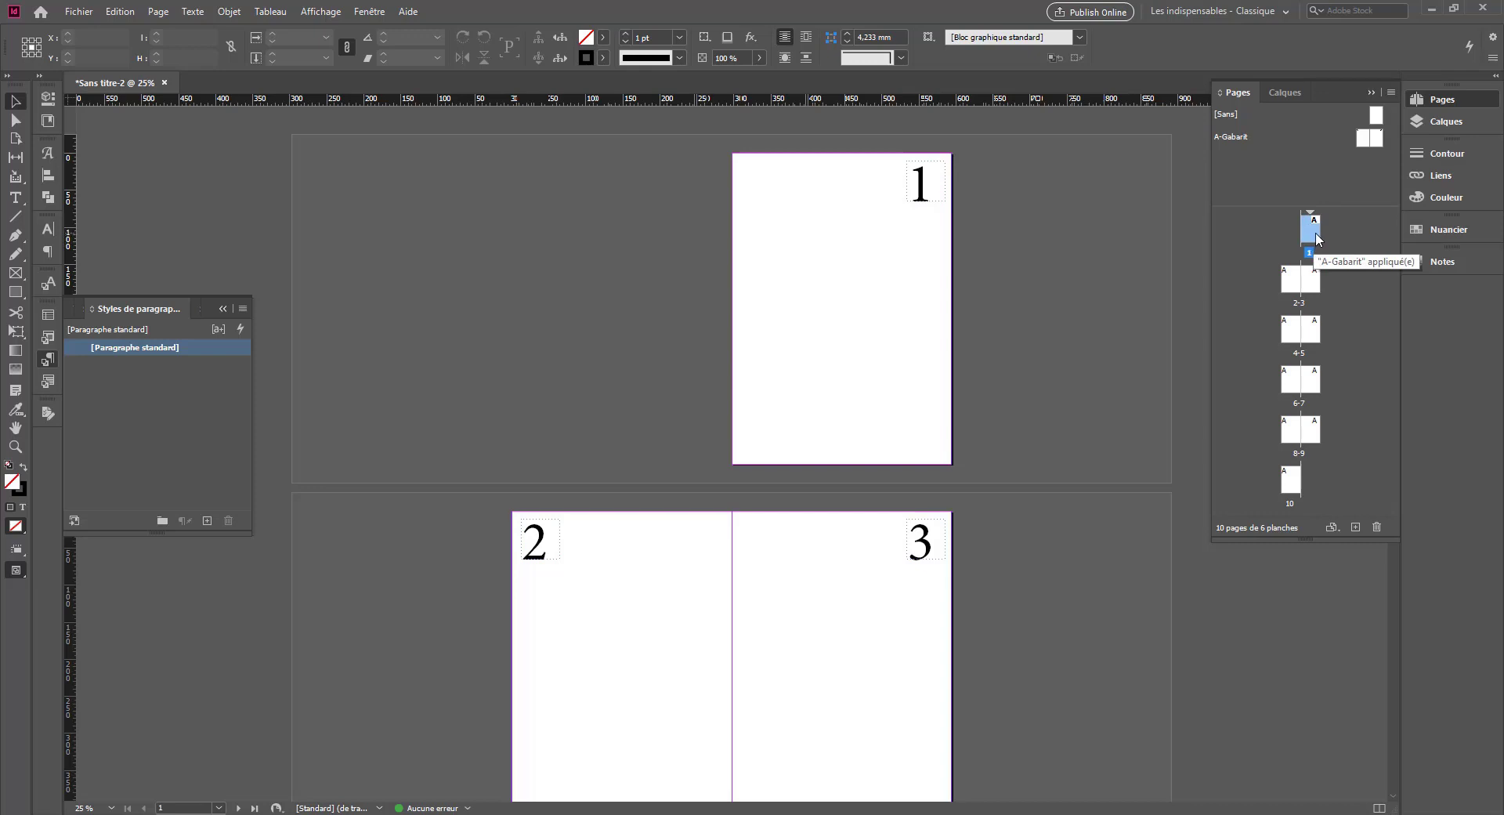
right_click(1316, 239)
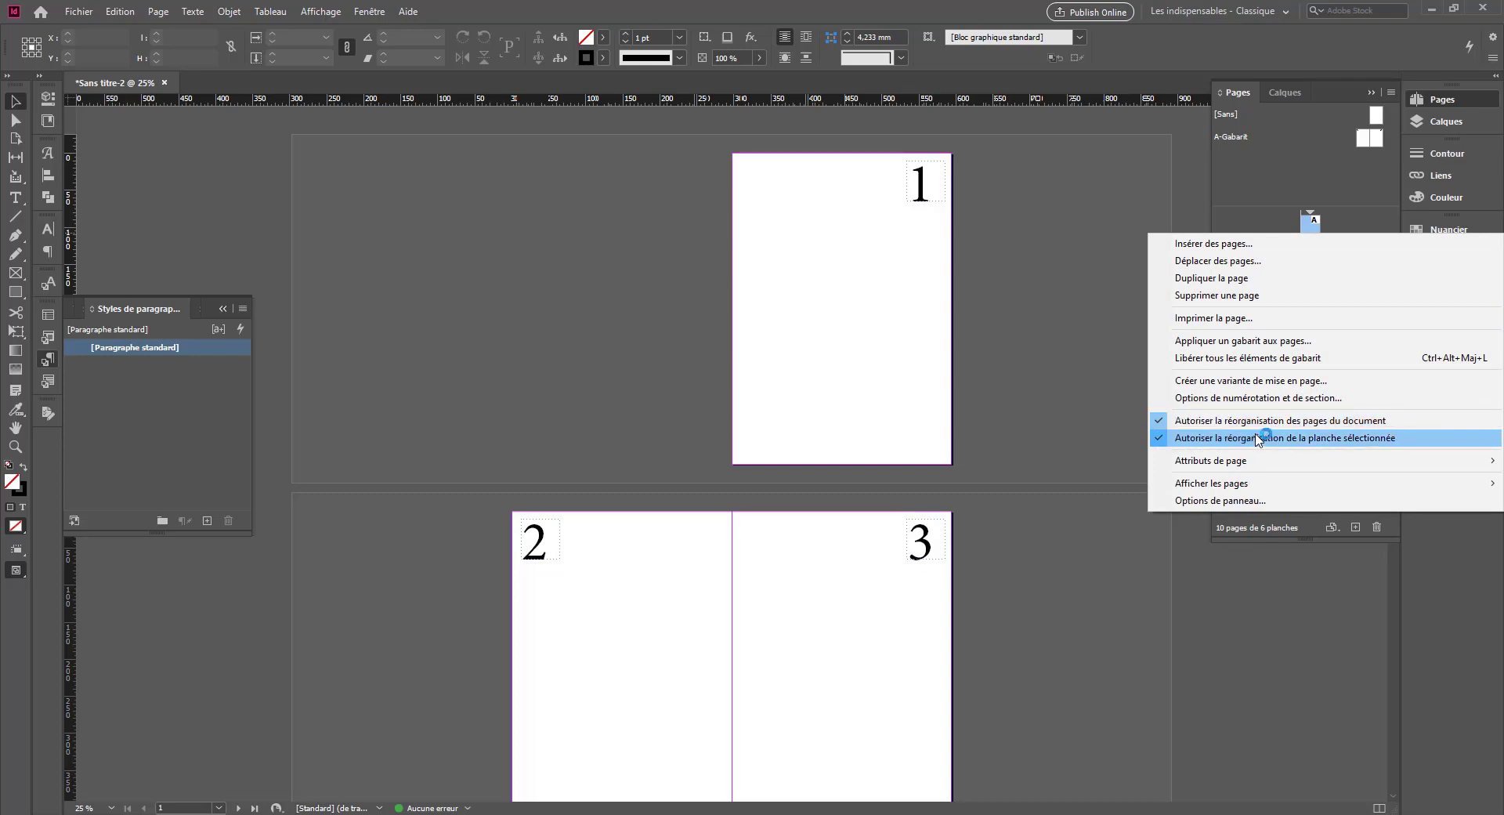
left_click(1258, 438)
Step: Disallow shuffling for the document's pages and for the selected first spread
right_click(1285, 228)
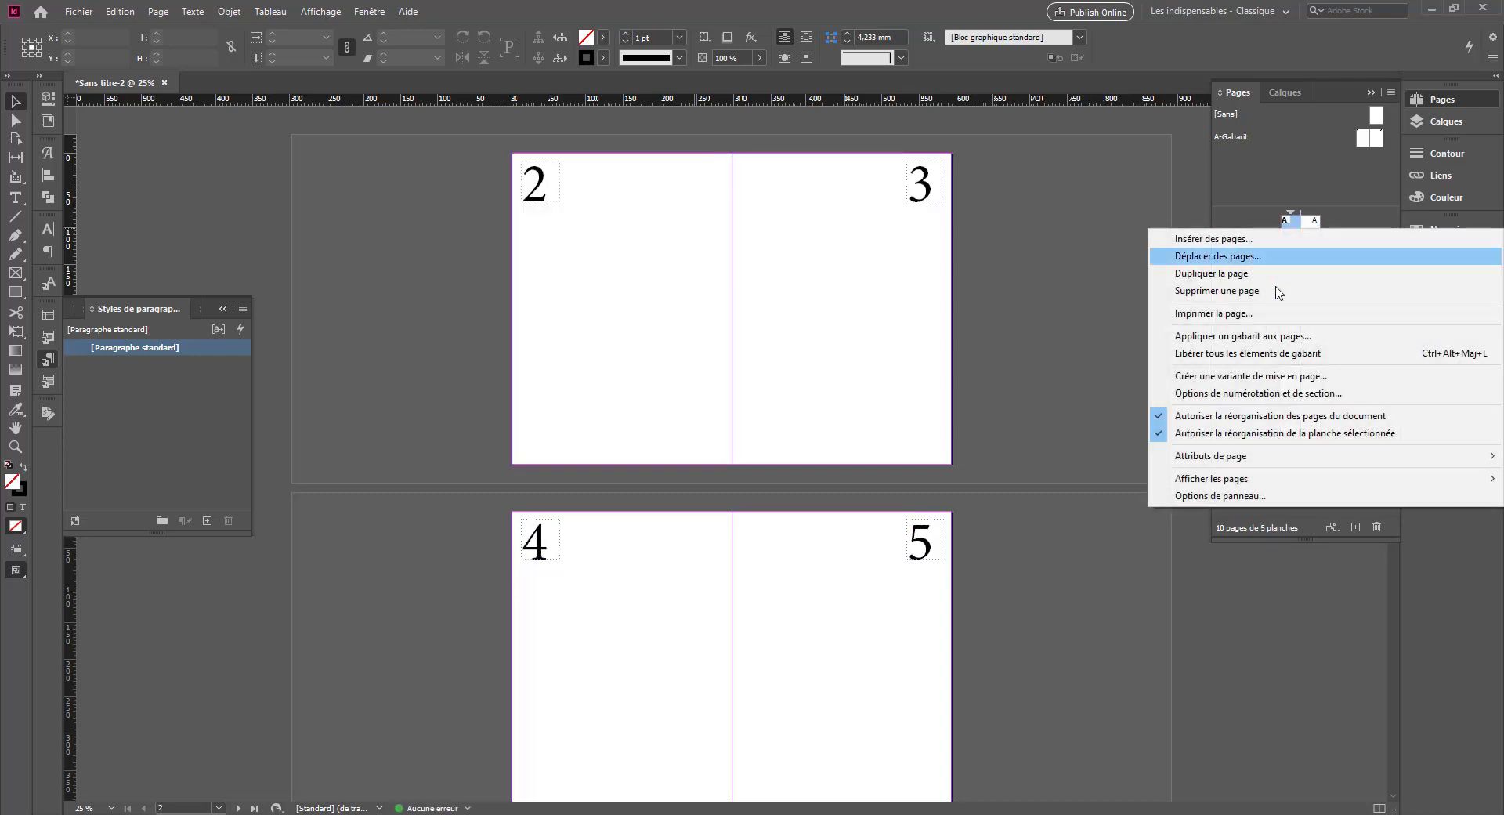
left_click(1228, 416)
right_click(1286, 220)
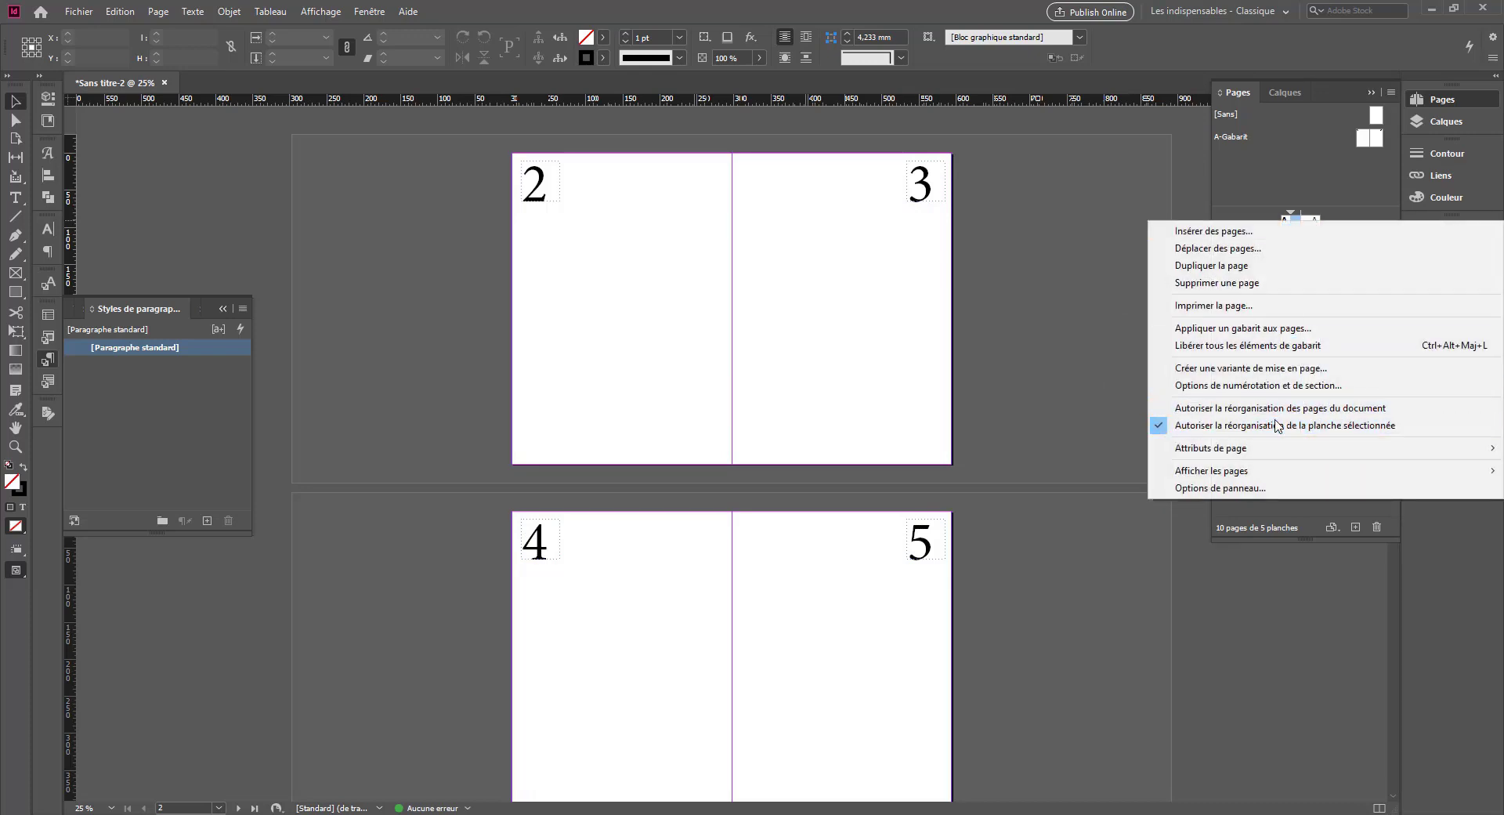
left_click(1276, 426)
Step: Set the page numbering of the first spread to start at 1
right_click(1288, 245)
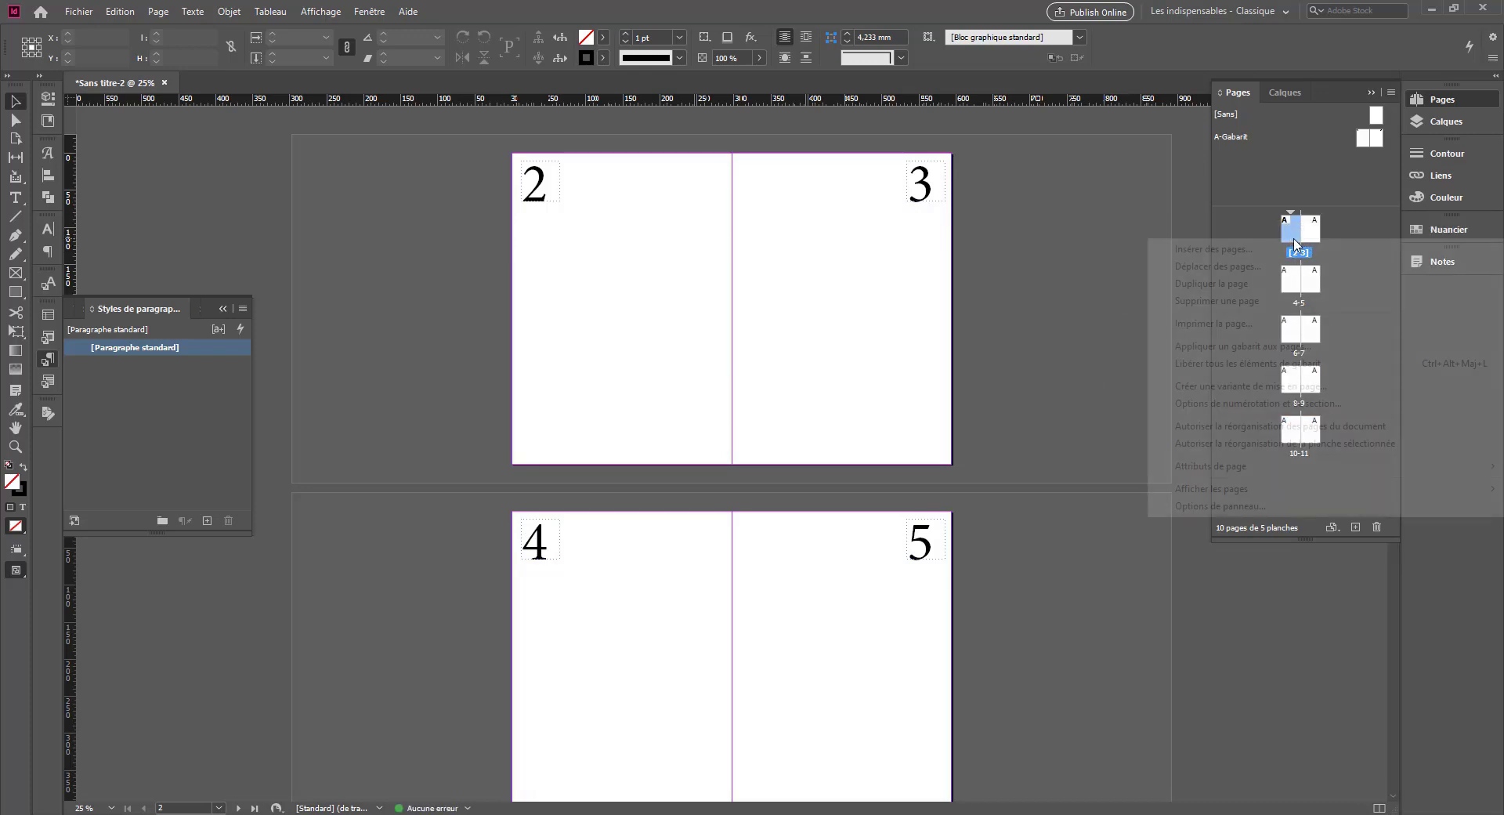
left_click(1222, 402)
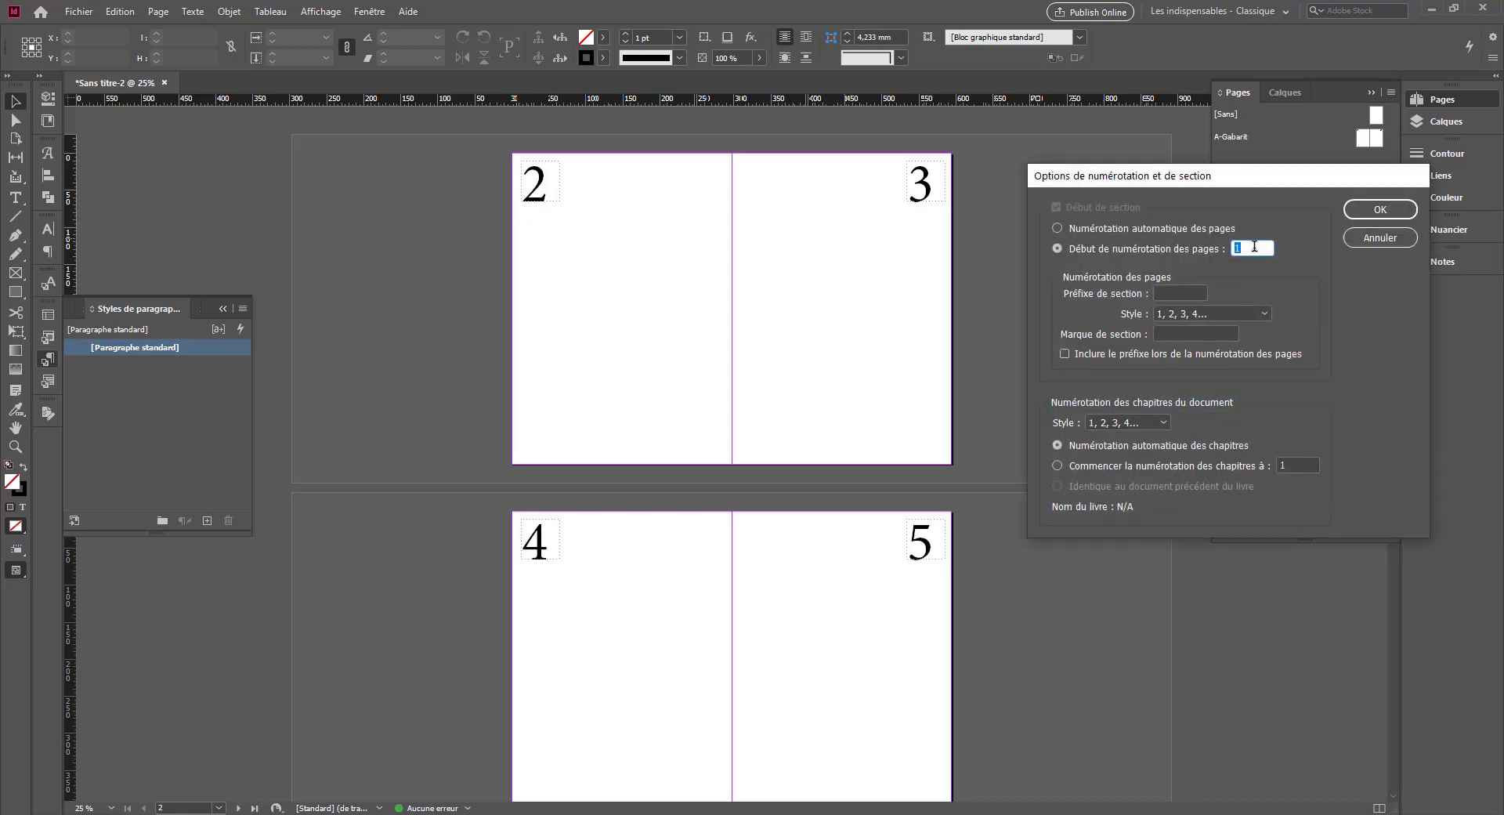
key("Return")
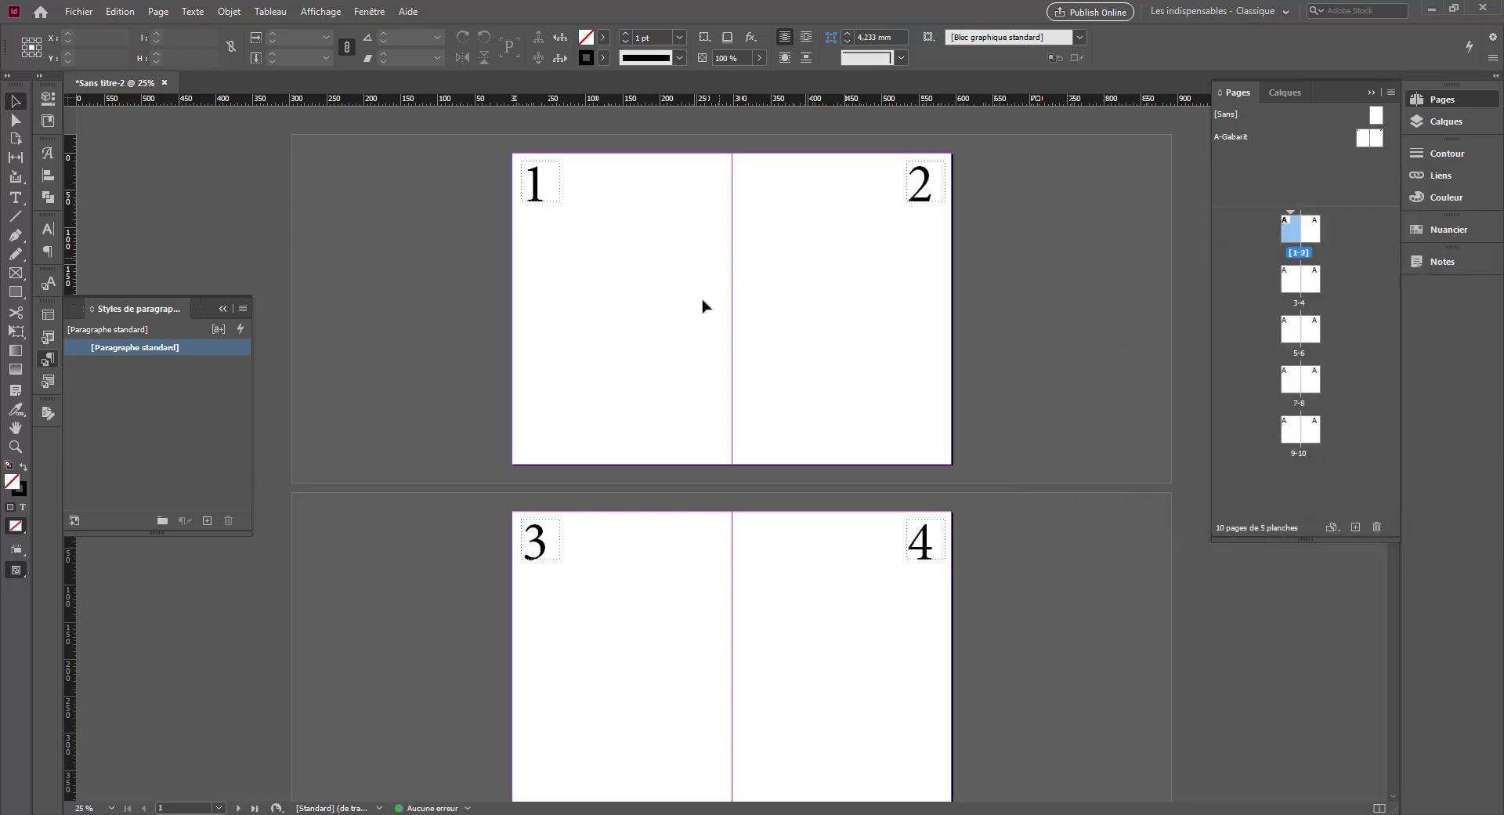
scroll(707, 354, "down", 1)
scroll(709, 357, "up", 1)
Step: Disallow shuffling for all the remaining spreads, from pages 3-4 through 9-10
left_click(1296, 279)
left_click(1309, 442, "shift")
right_click(1322, 337)
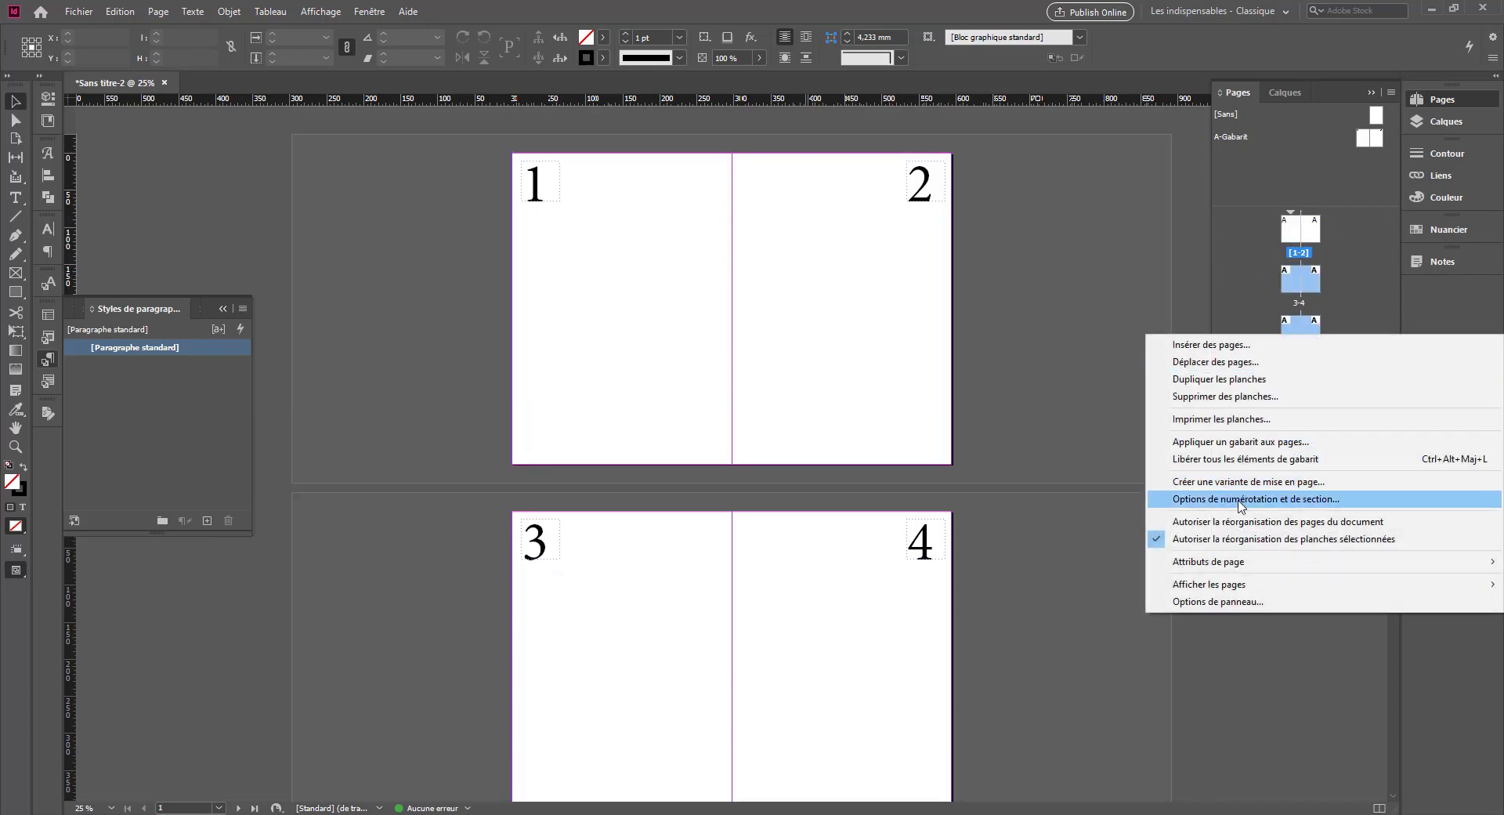
left_click(1229, 537)
left_click(1378, 349)
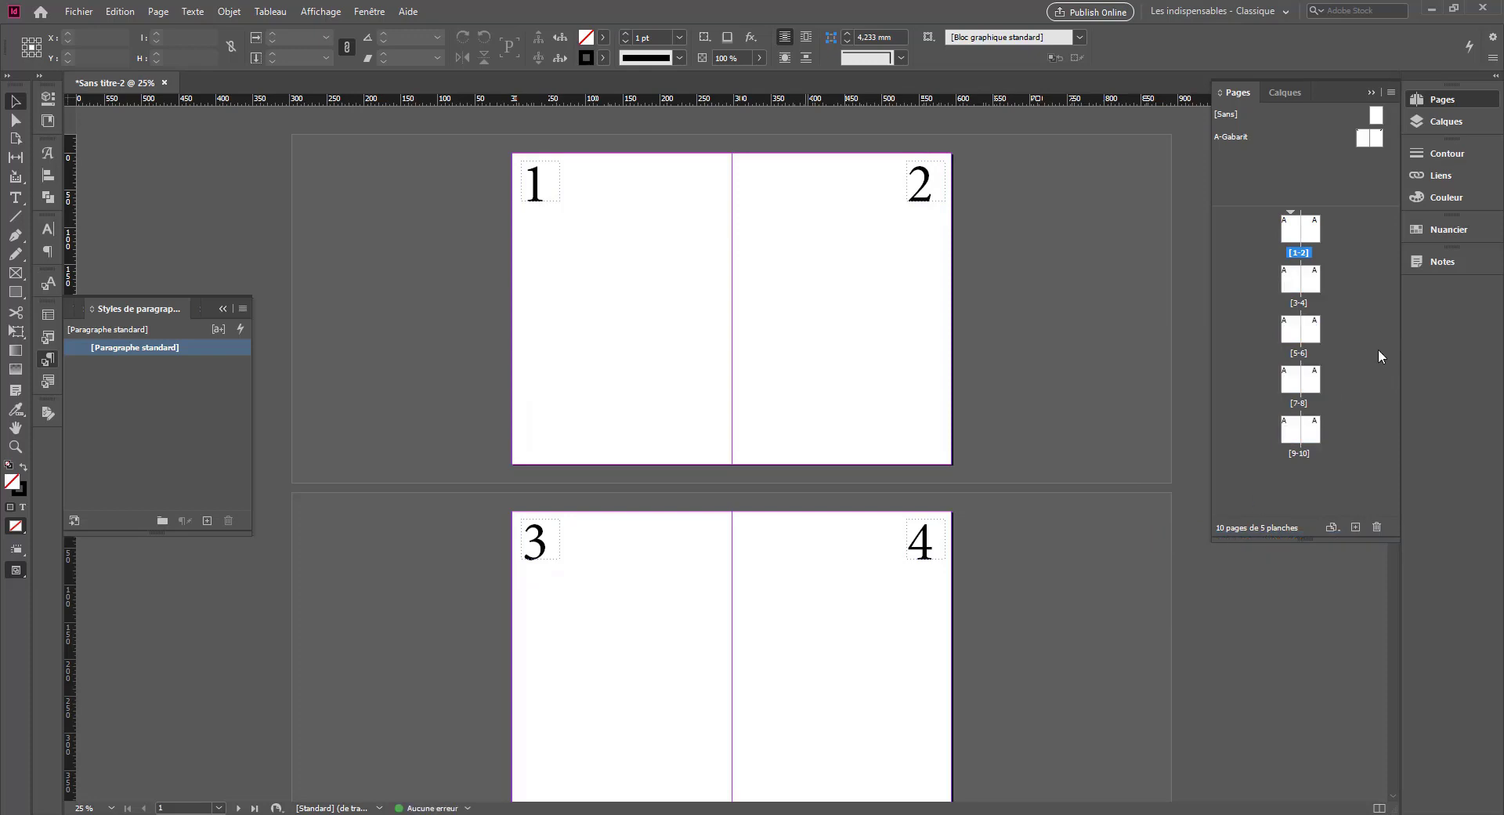
Step: Draw an empty text frame about 39 by 19 mm at the top inner corner of page 5
mouse_move(1318, 234)
left_mouse_down()
mouse_move(1312, 282)
mouse_move(1296, 233)
left_mouse_up()
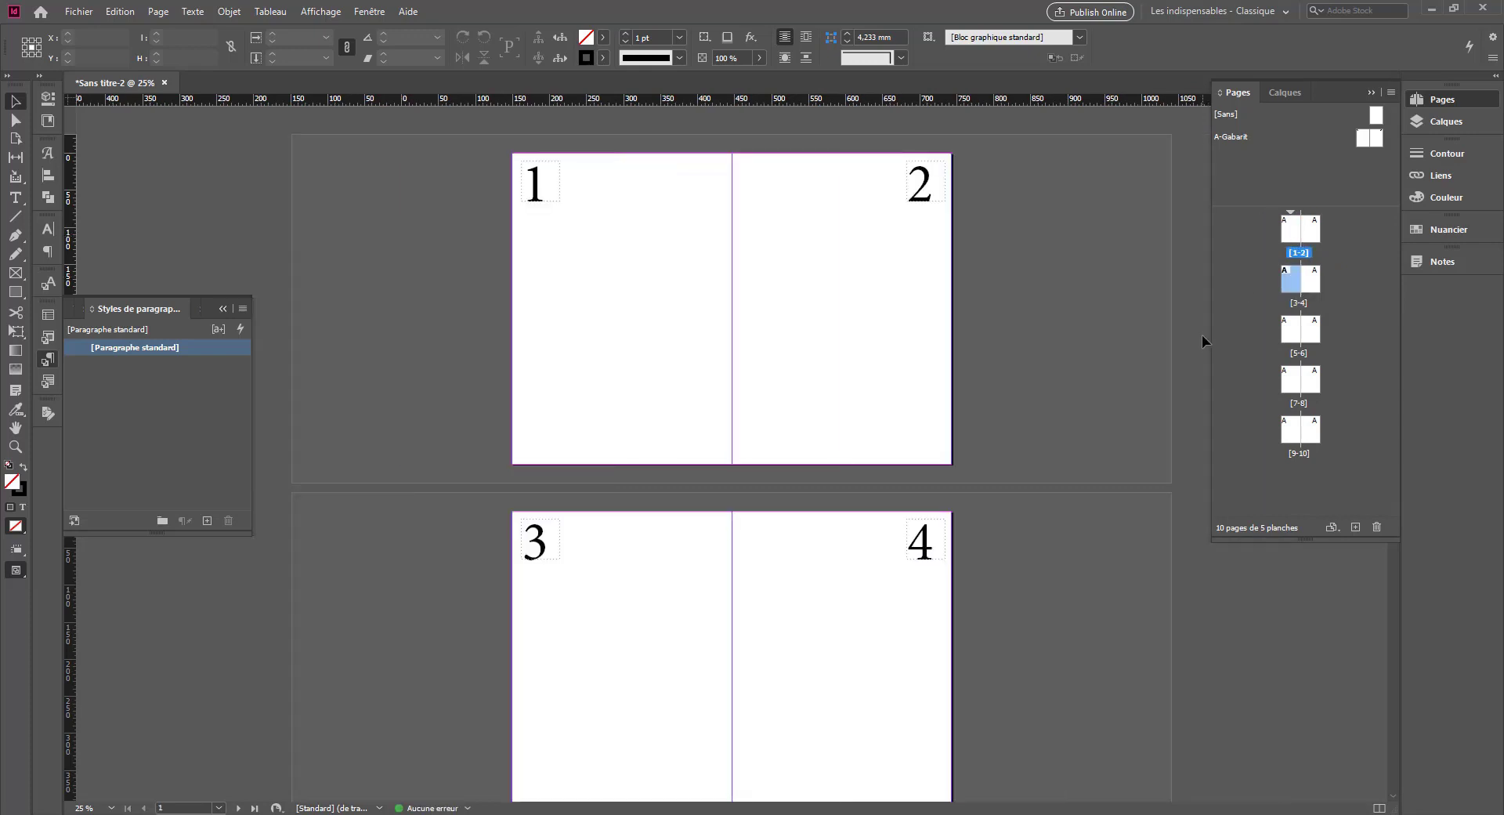
double_click(1295, 327)
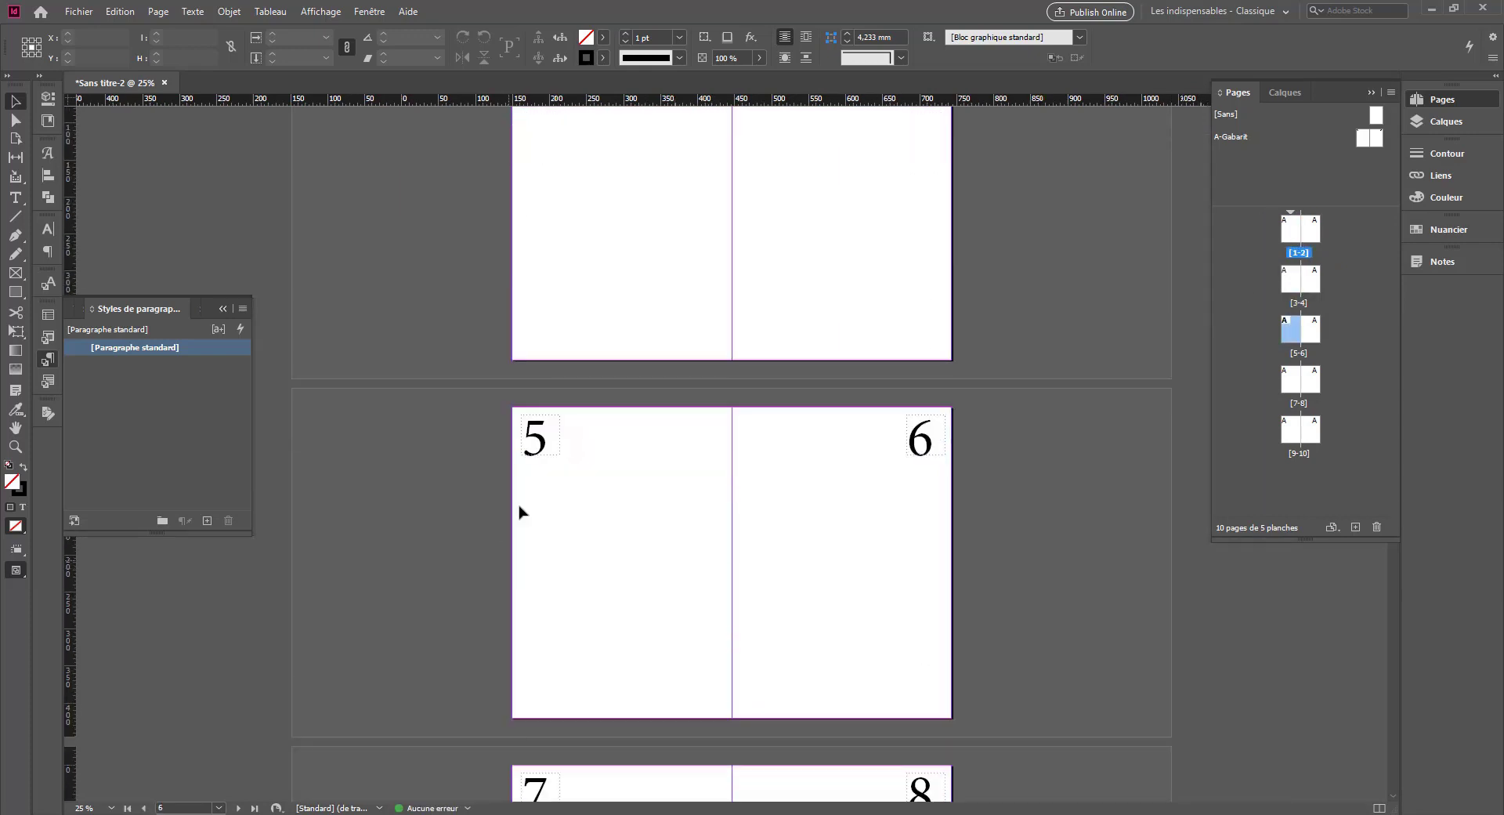
scroll(563, 628, "down", 3)
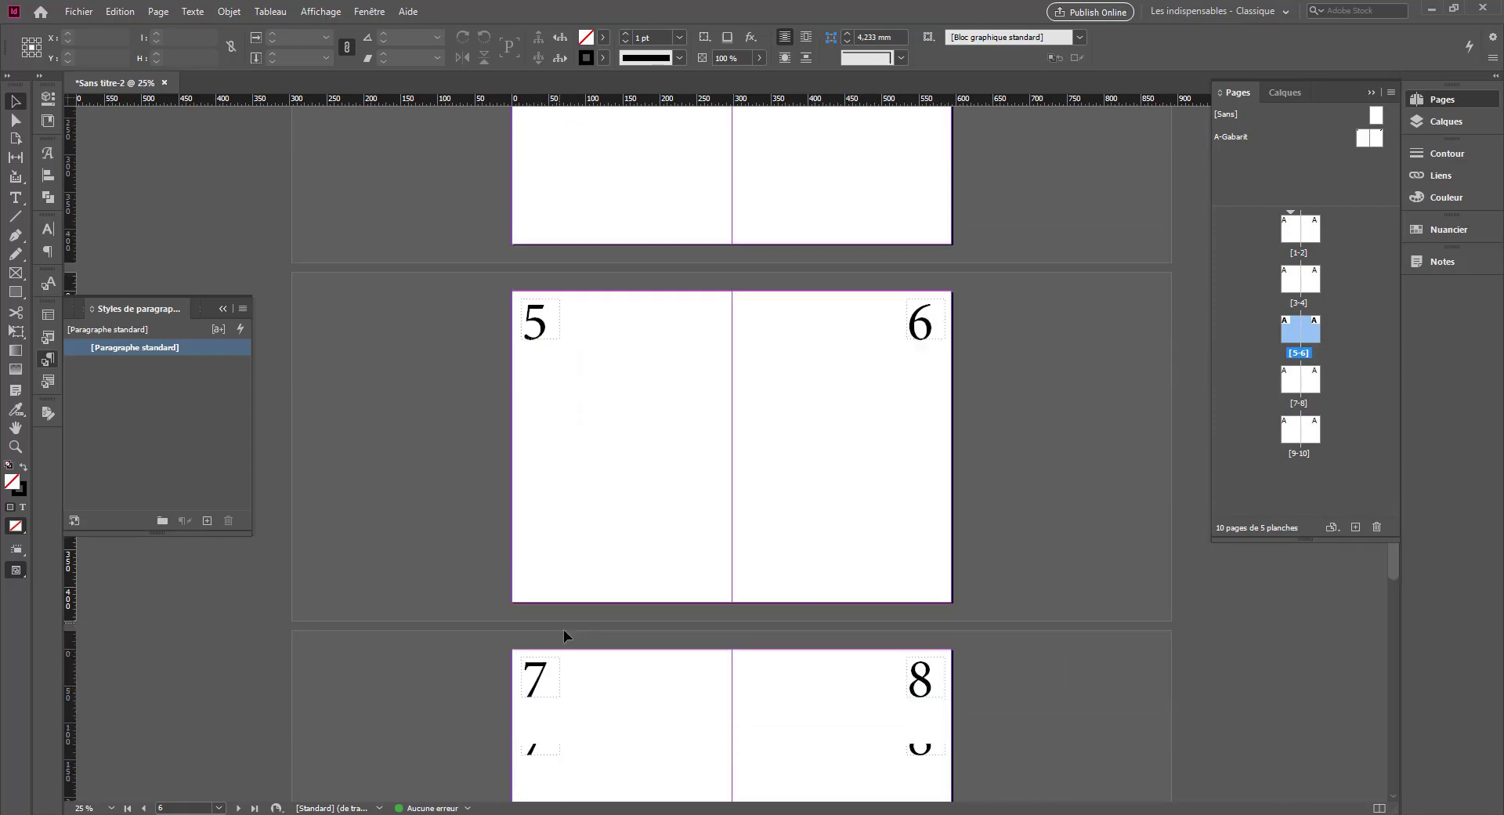
scroll(541, 589, "up", 4)
scroll(543, 571, "down", 4)
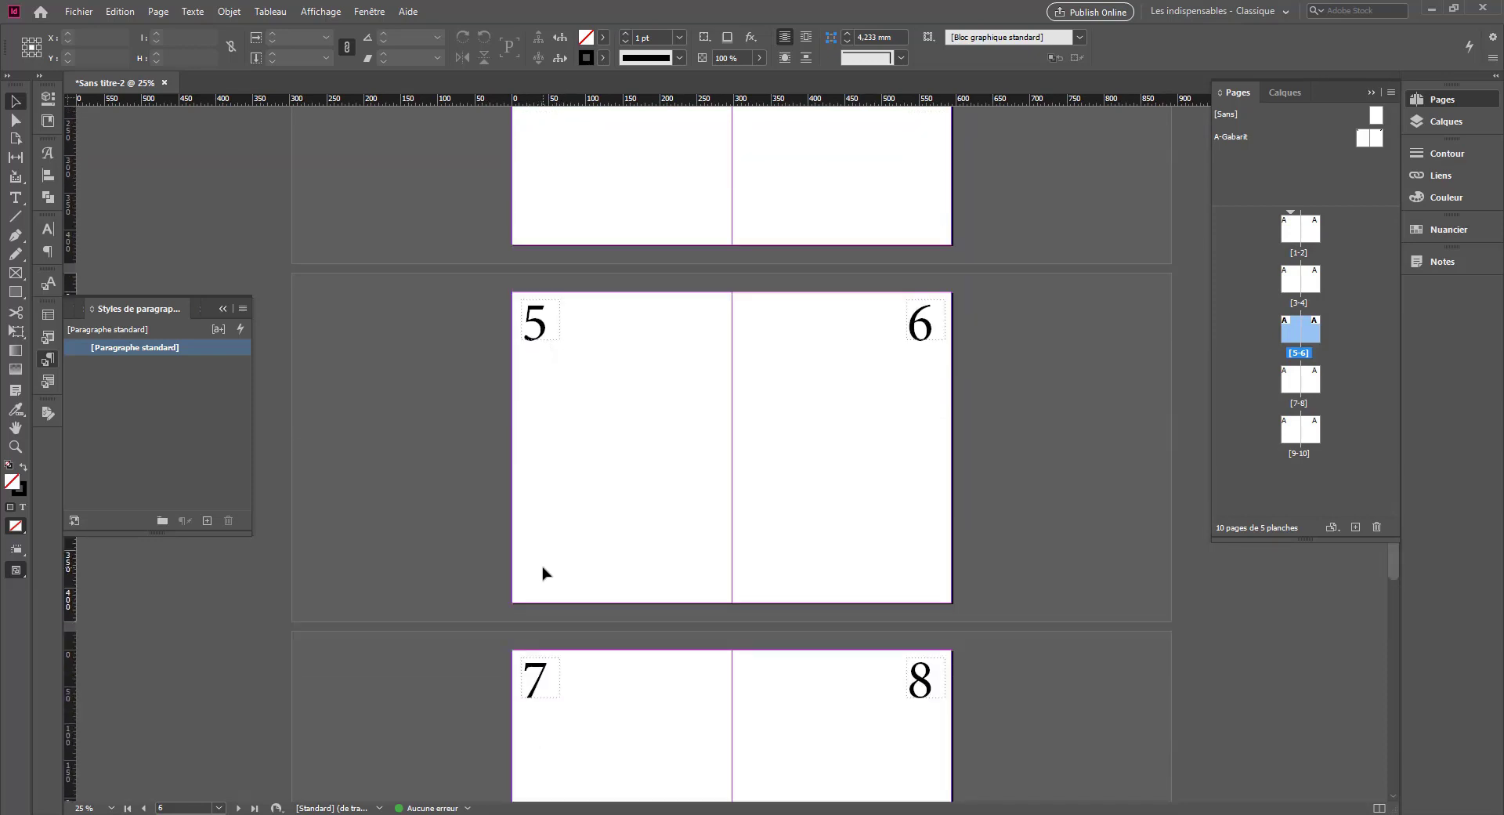
scroll(544, 571, "up", 2)
left_click(15, 198)
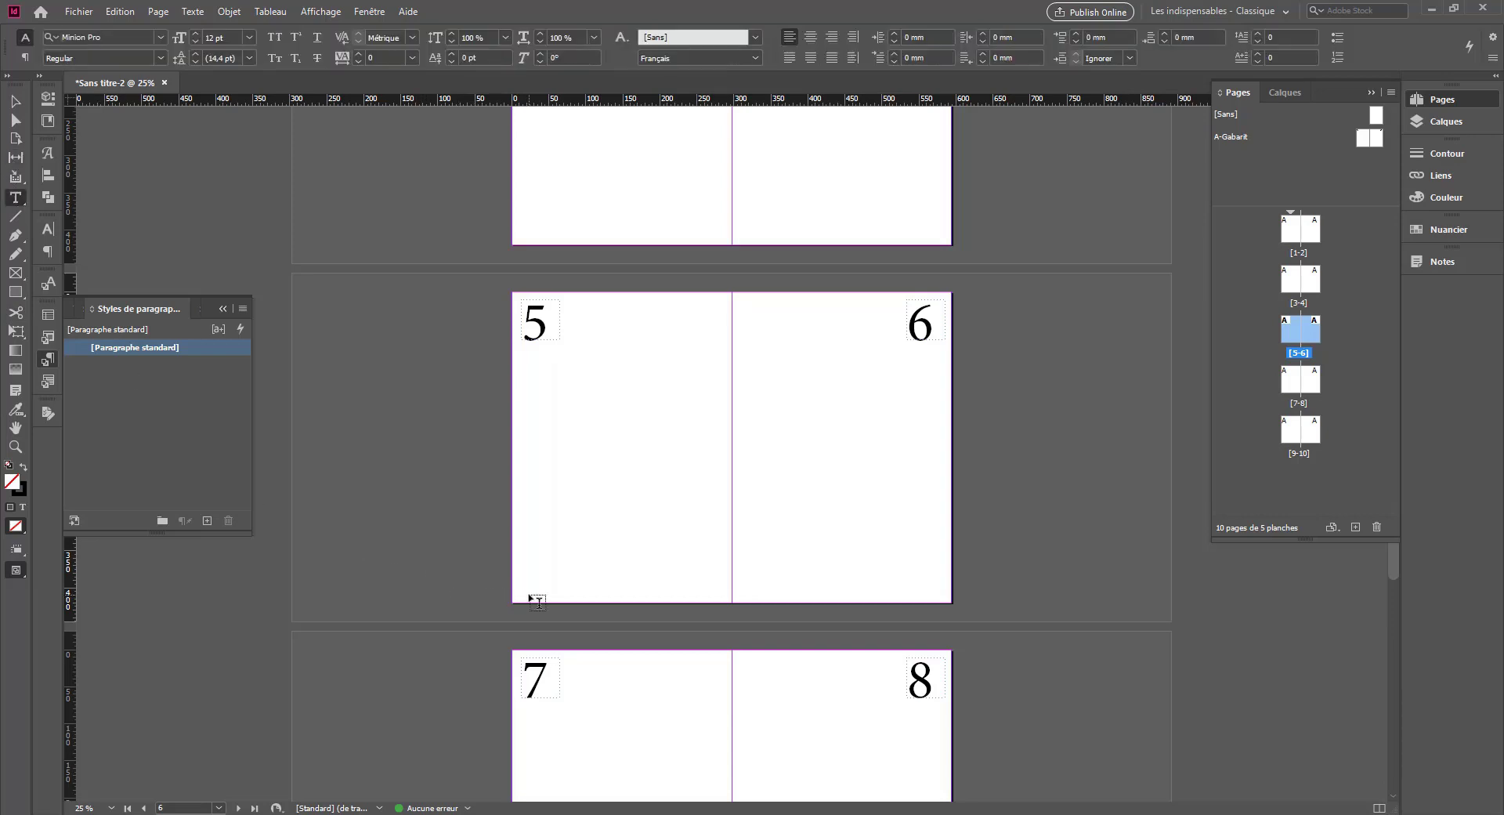
left_click_drag(515, 601, 721, 305)
key("Escape")
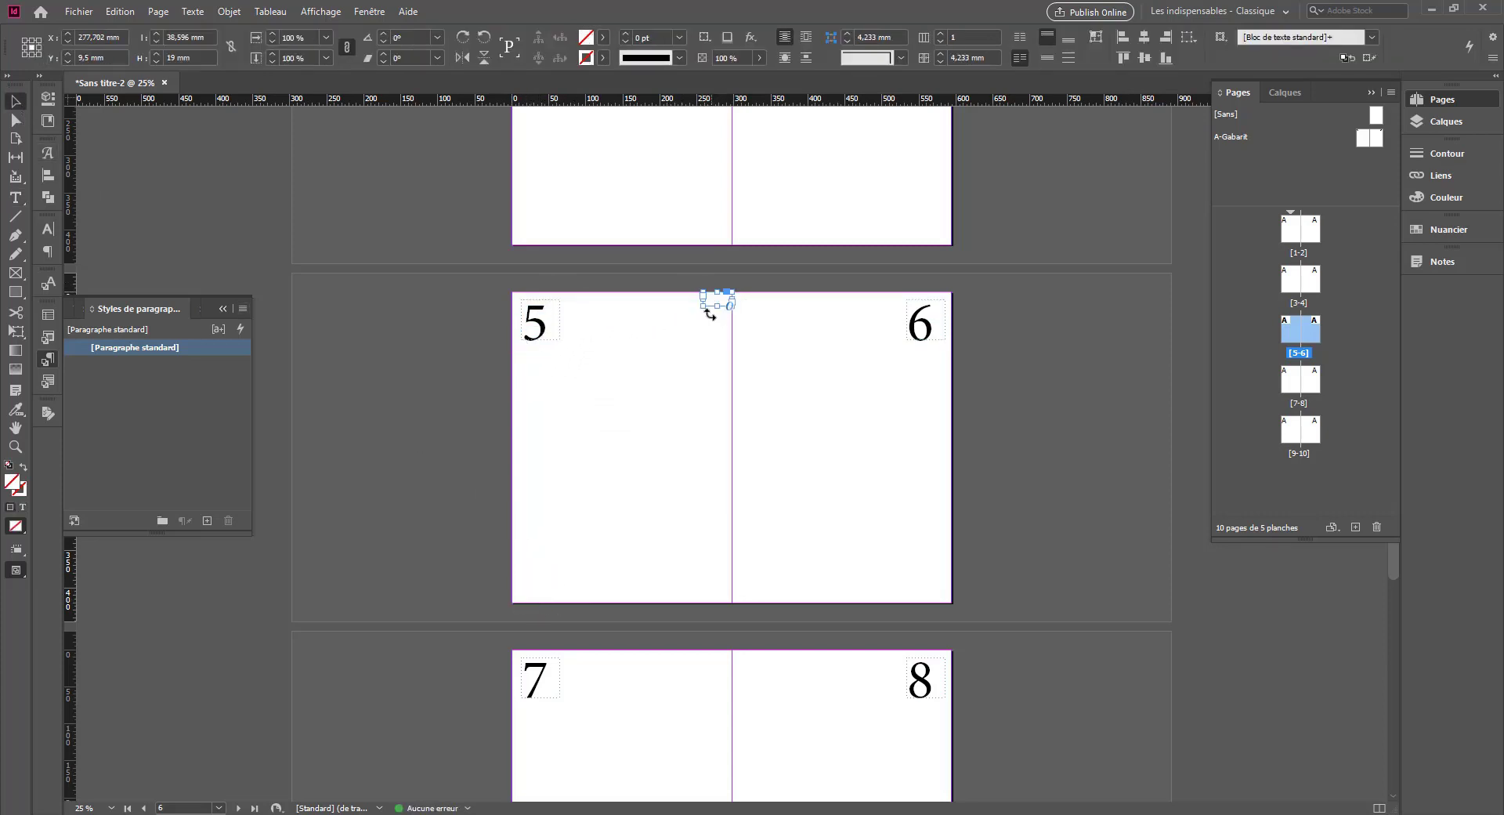
right_click(725, 298)
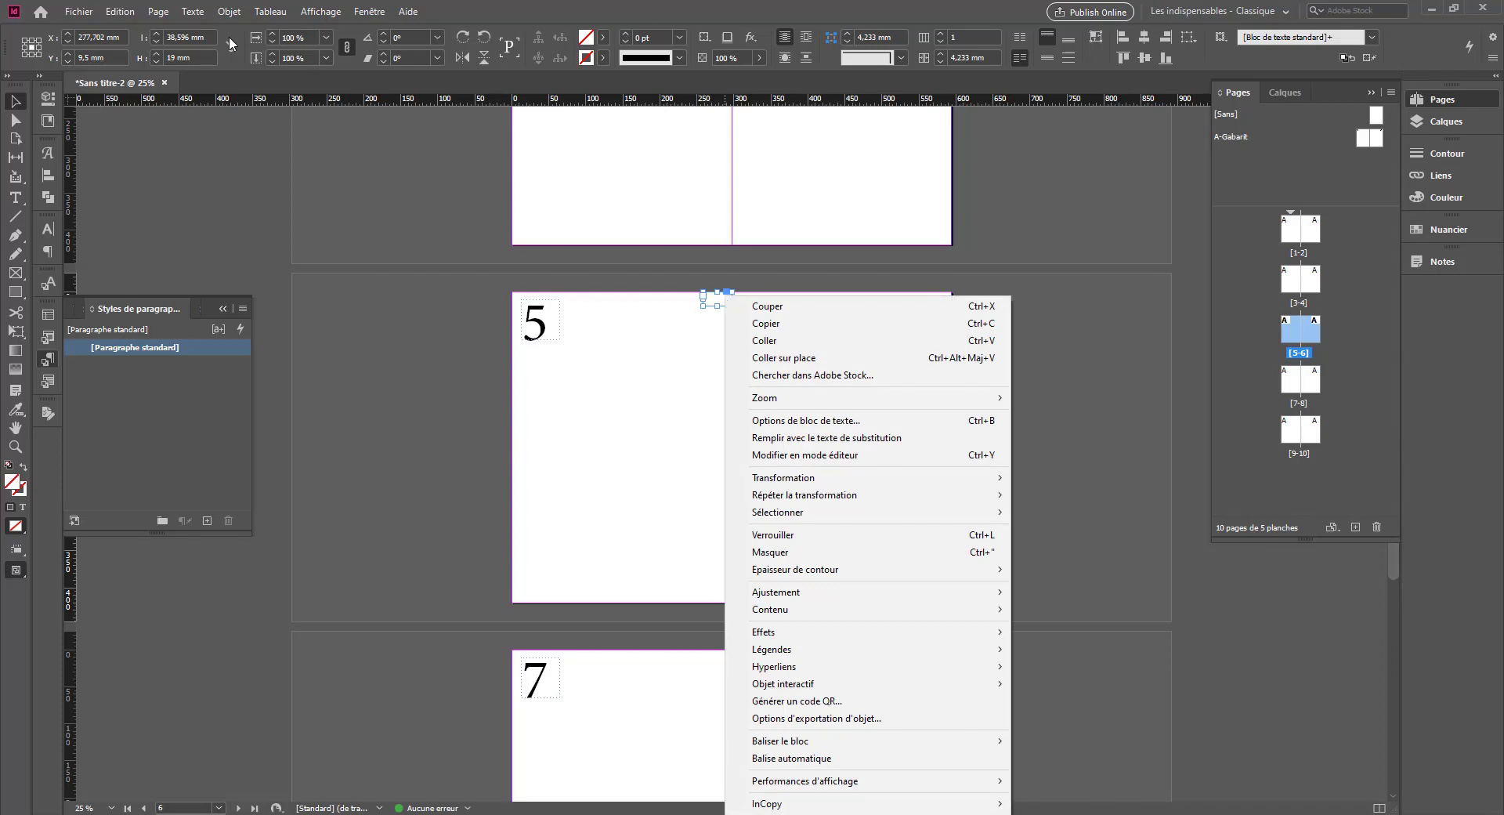
left_click(193, 11)
mouse_move(312, 478)
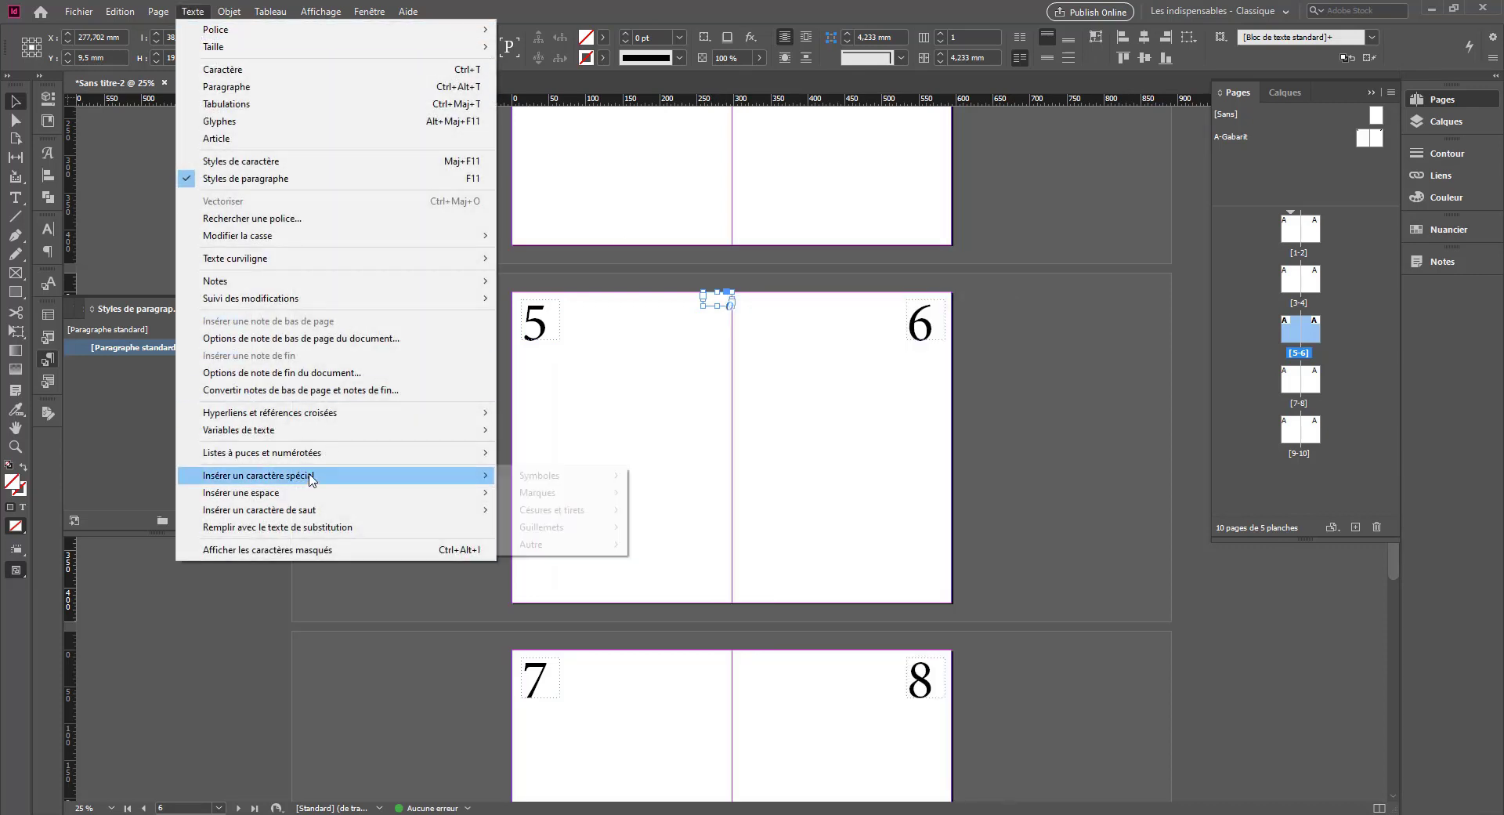
mouse_move(559, 494)
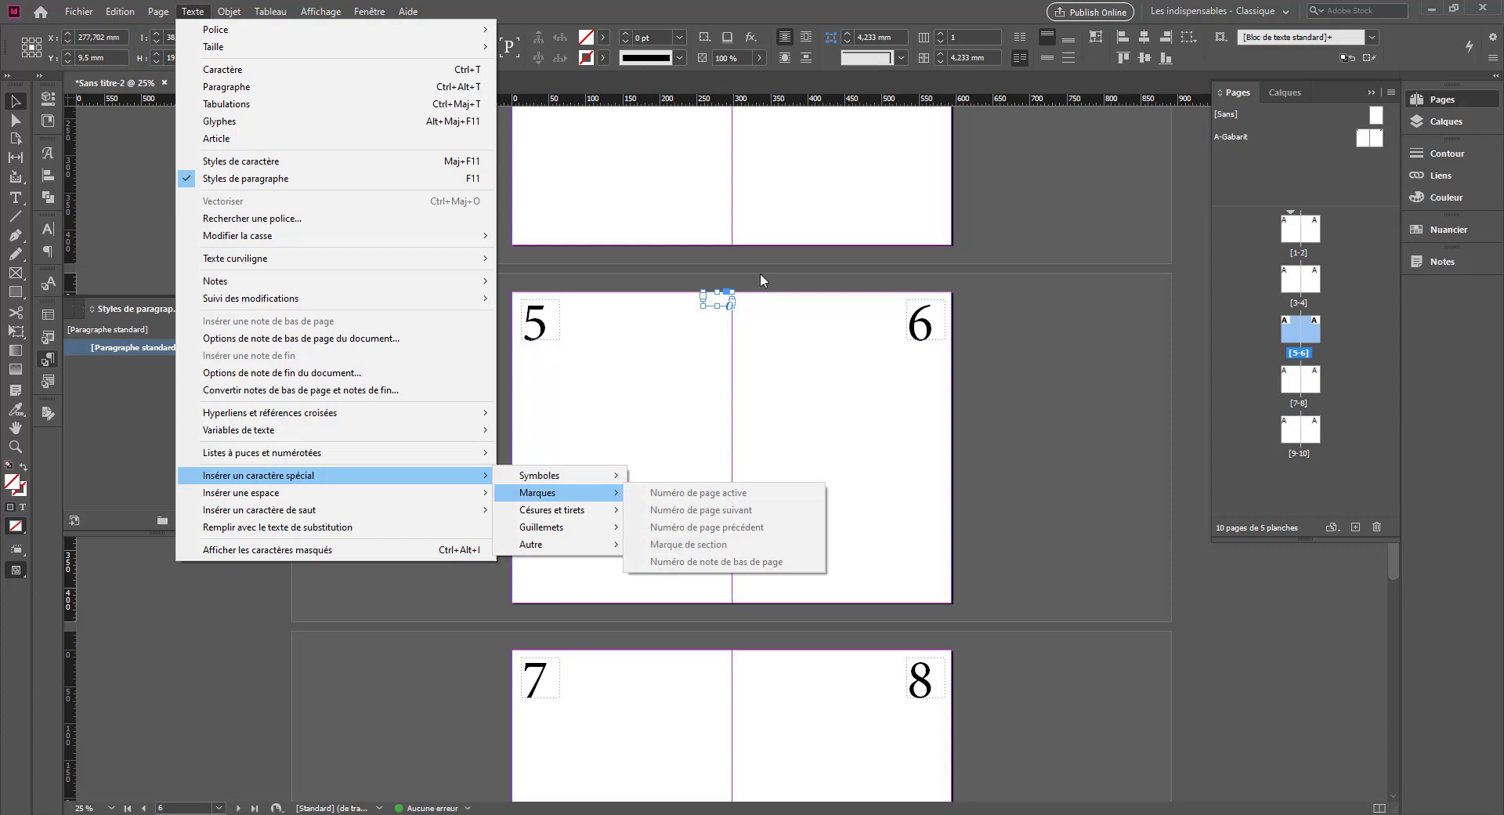
Step: Insert a section marker (Marque de section) into the small text frame at the top of page 5
double_click(713, 307)
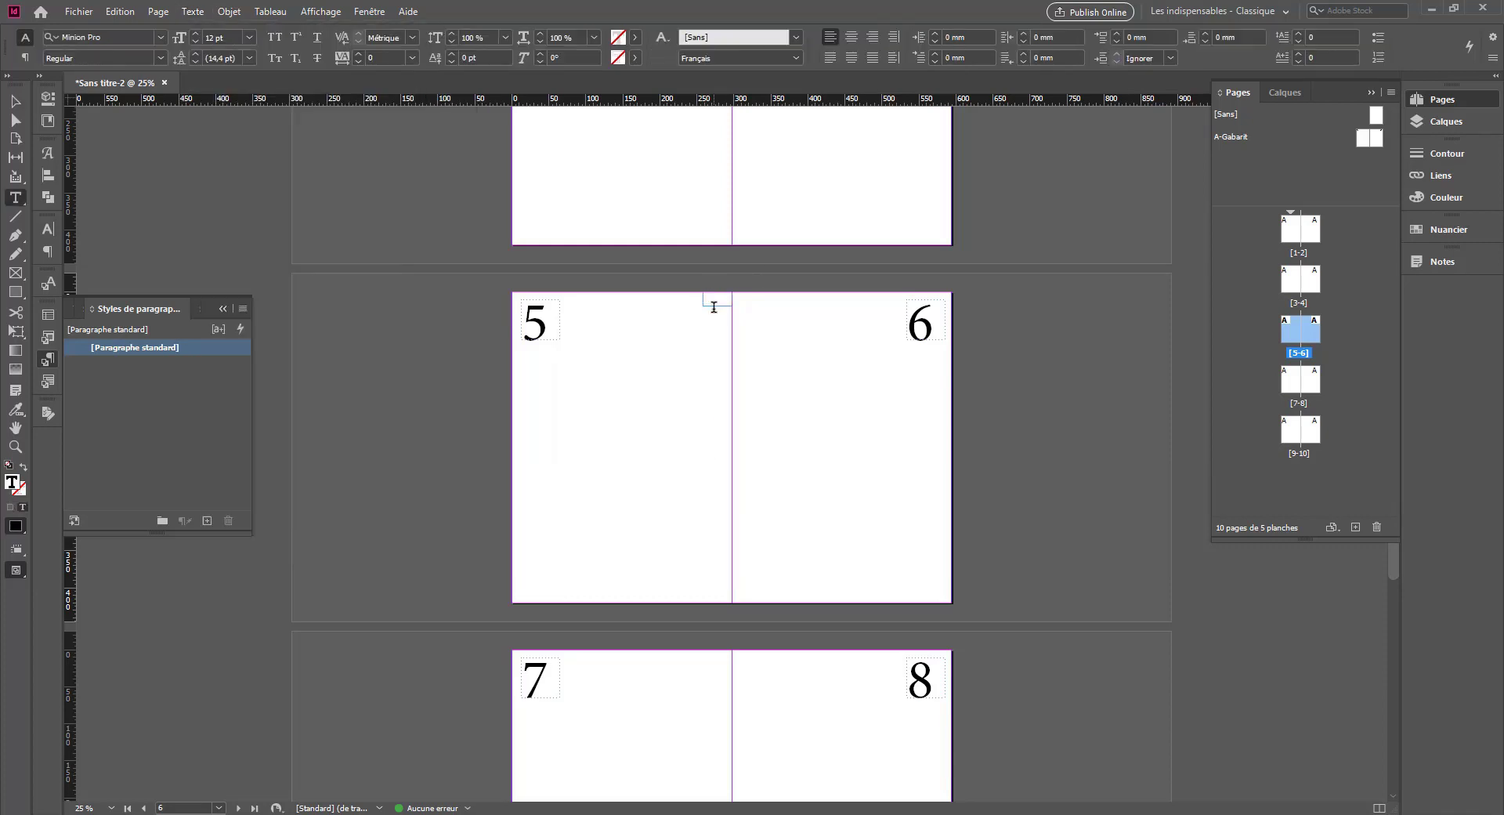
key("ctrl+1")
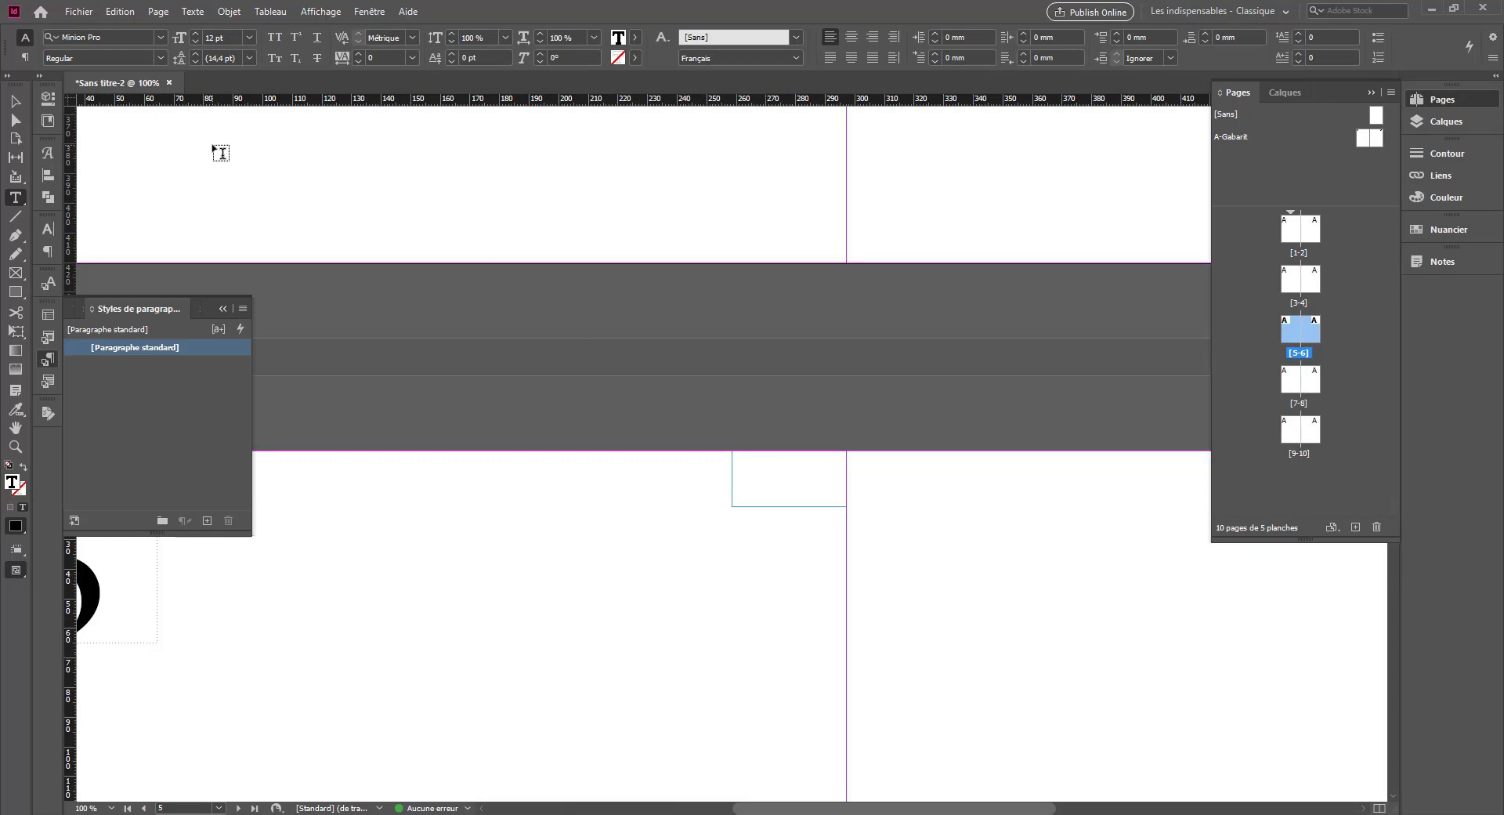
left_click(227, 11)
mouse_move(191, 11)
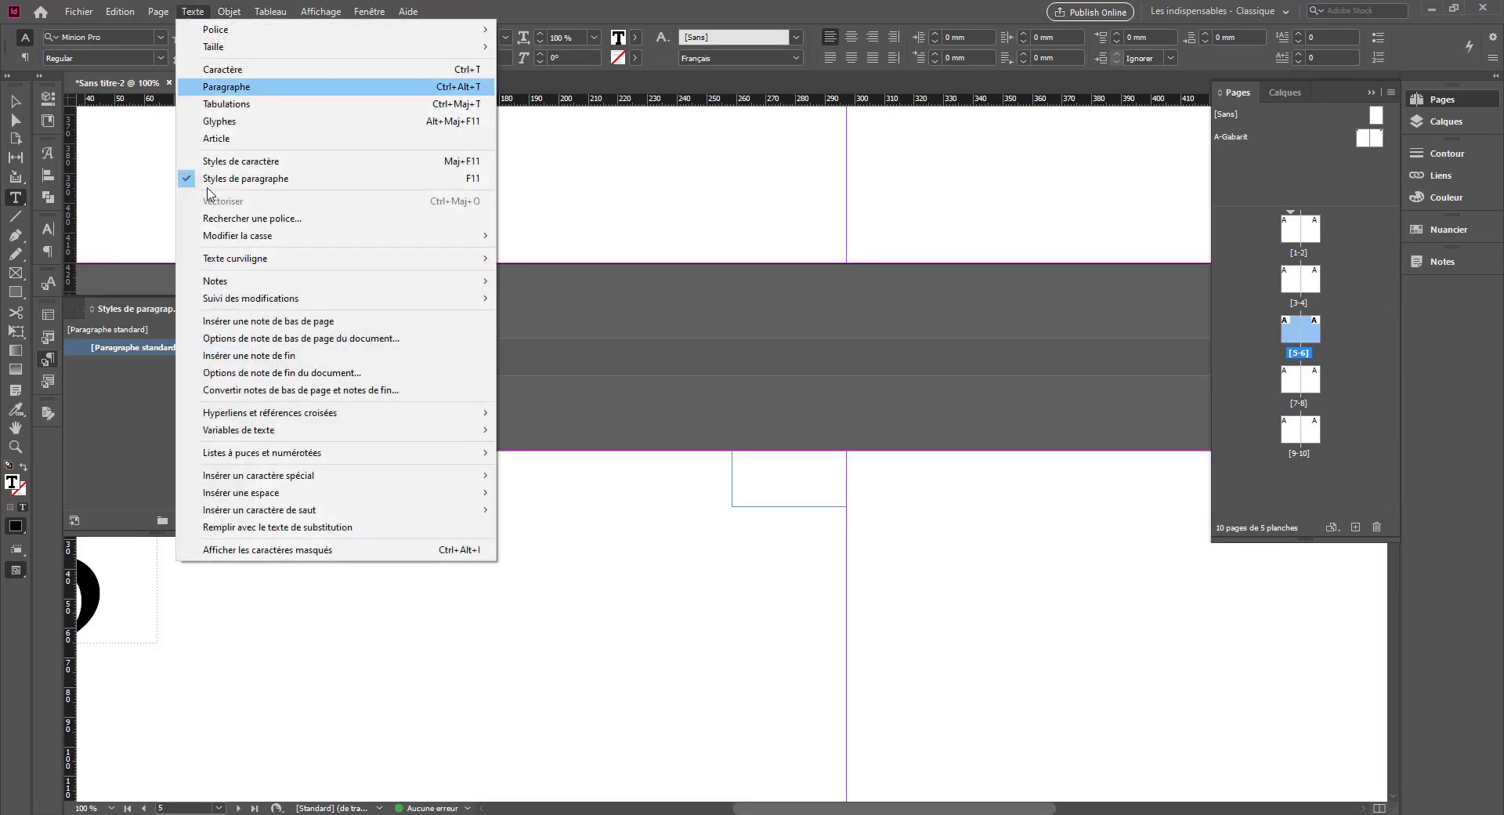
mouse_move(379, 484)
mouse_move(595, 493)
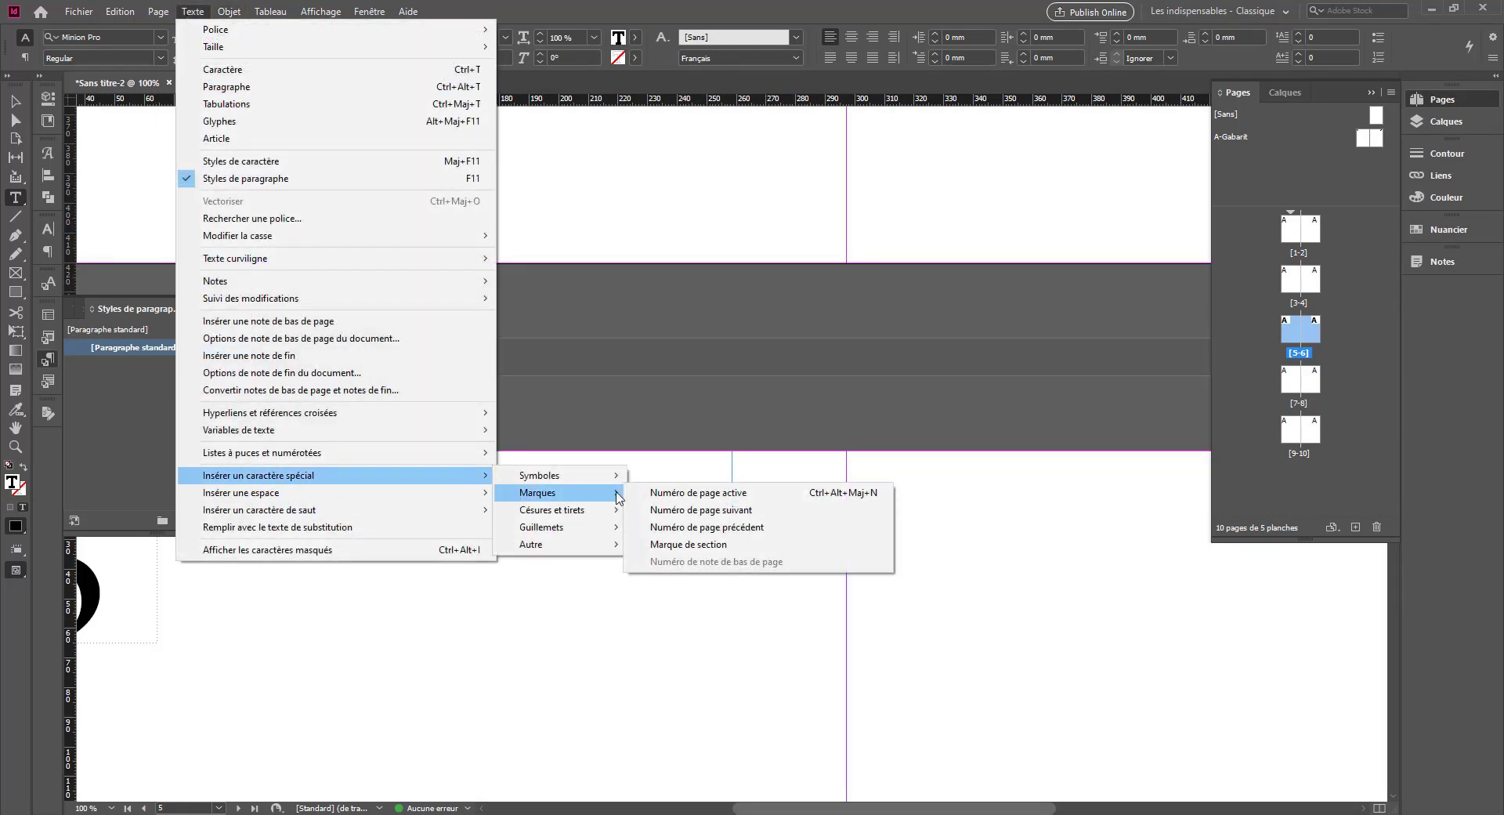
left_click(688, 546)
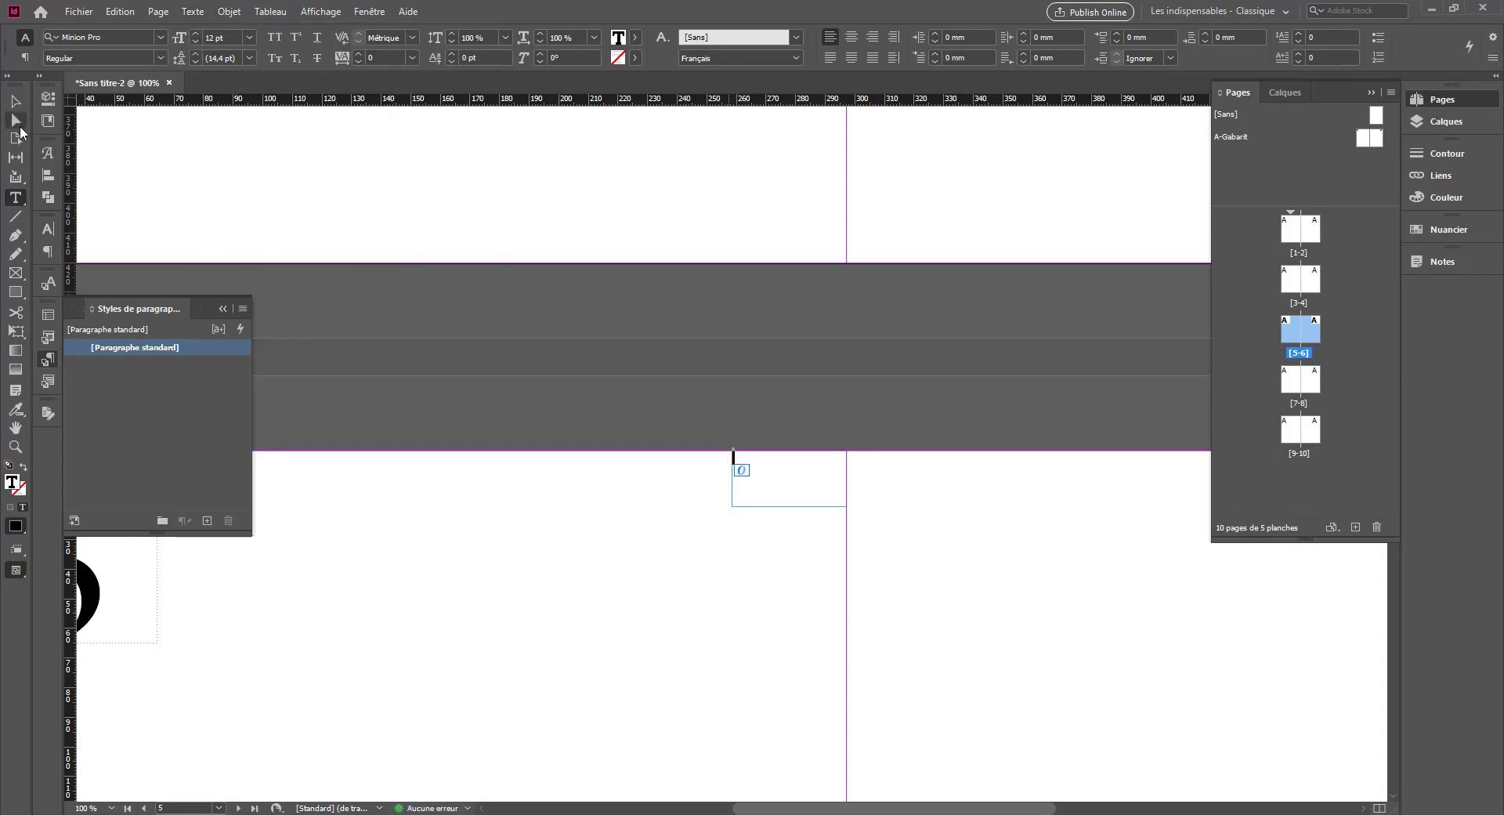
key("Escape")
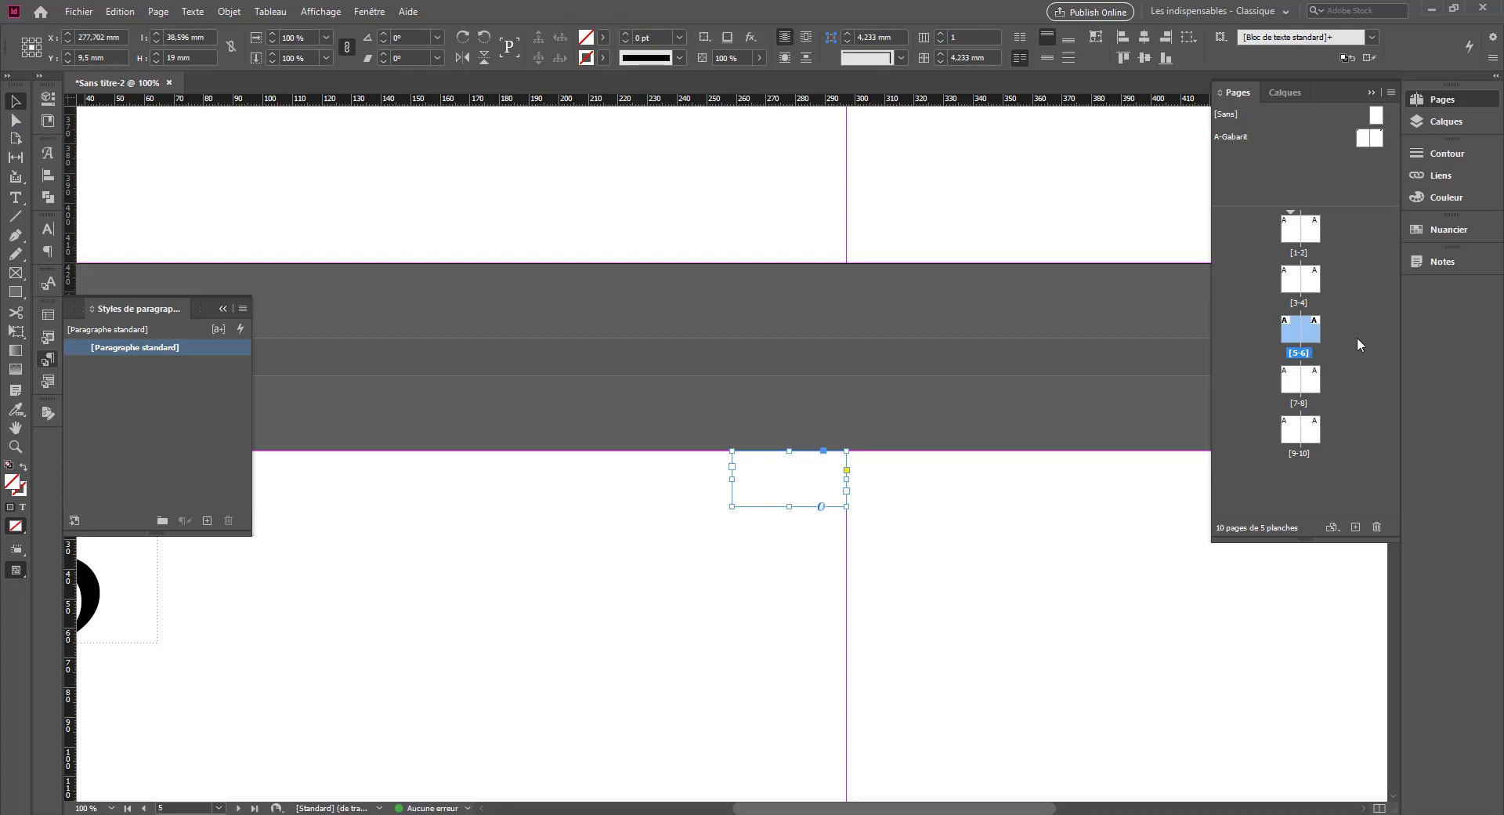
Step: Start a new section on page 5 with its page numbering beginning at 1, accepting duplicate page numbers
left_click(193, 11)
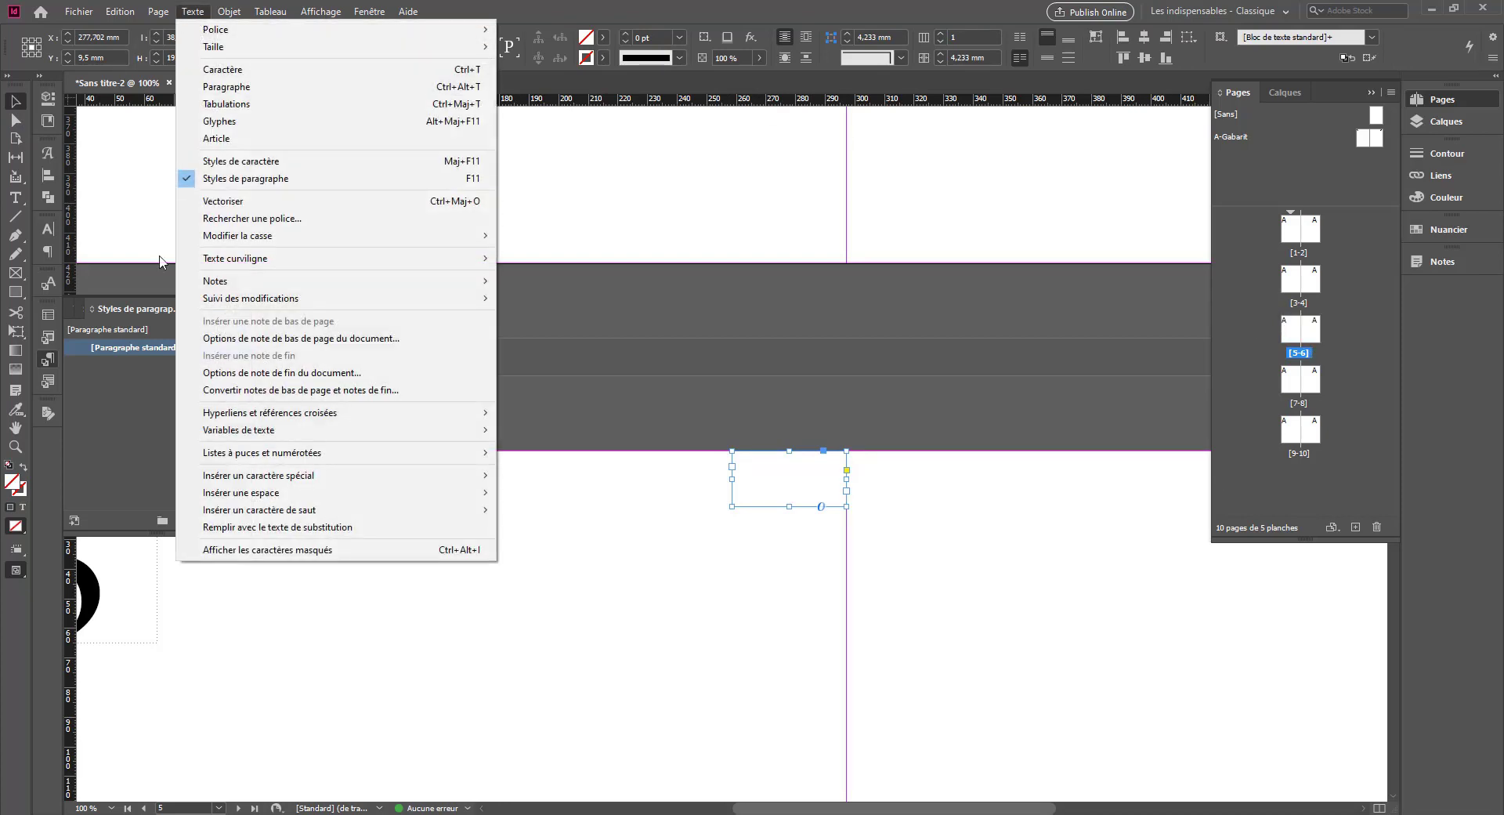
mouse_move(160, 7)
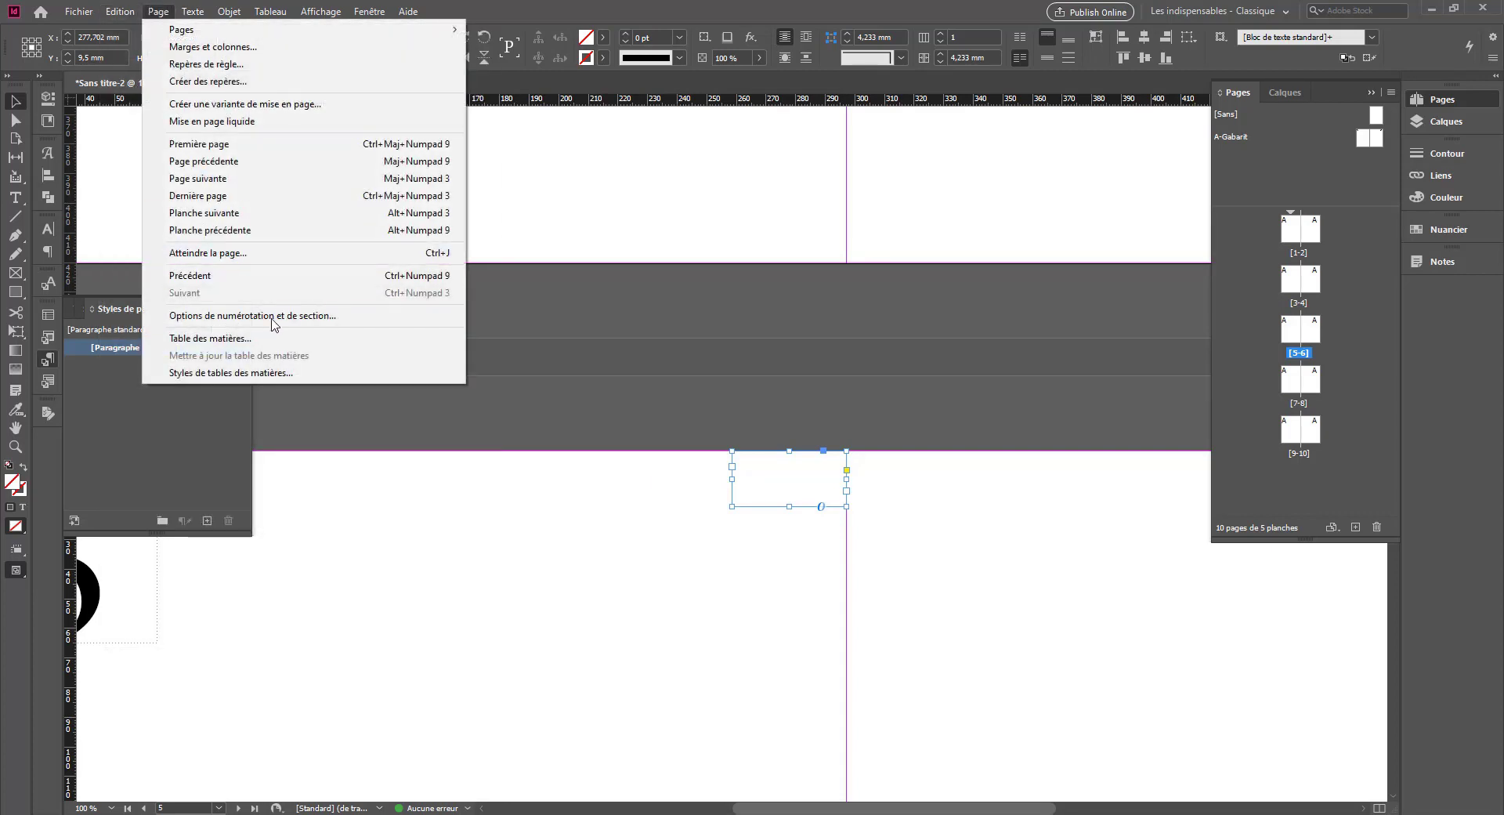
left_click(235, 315)
left_click_drag(1203, 173, 1119, 154)
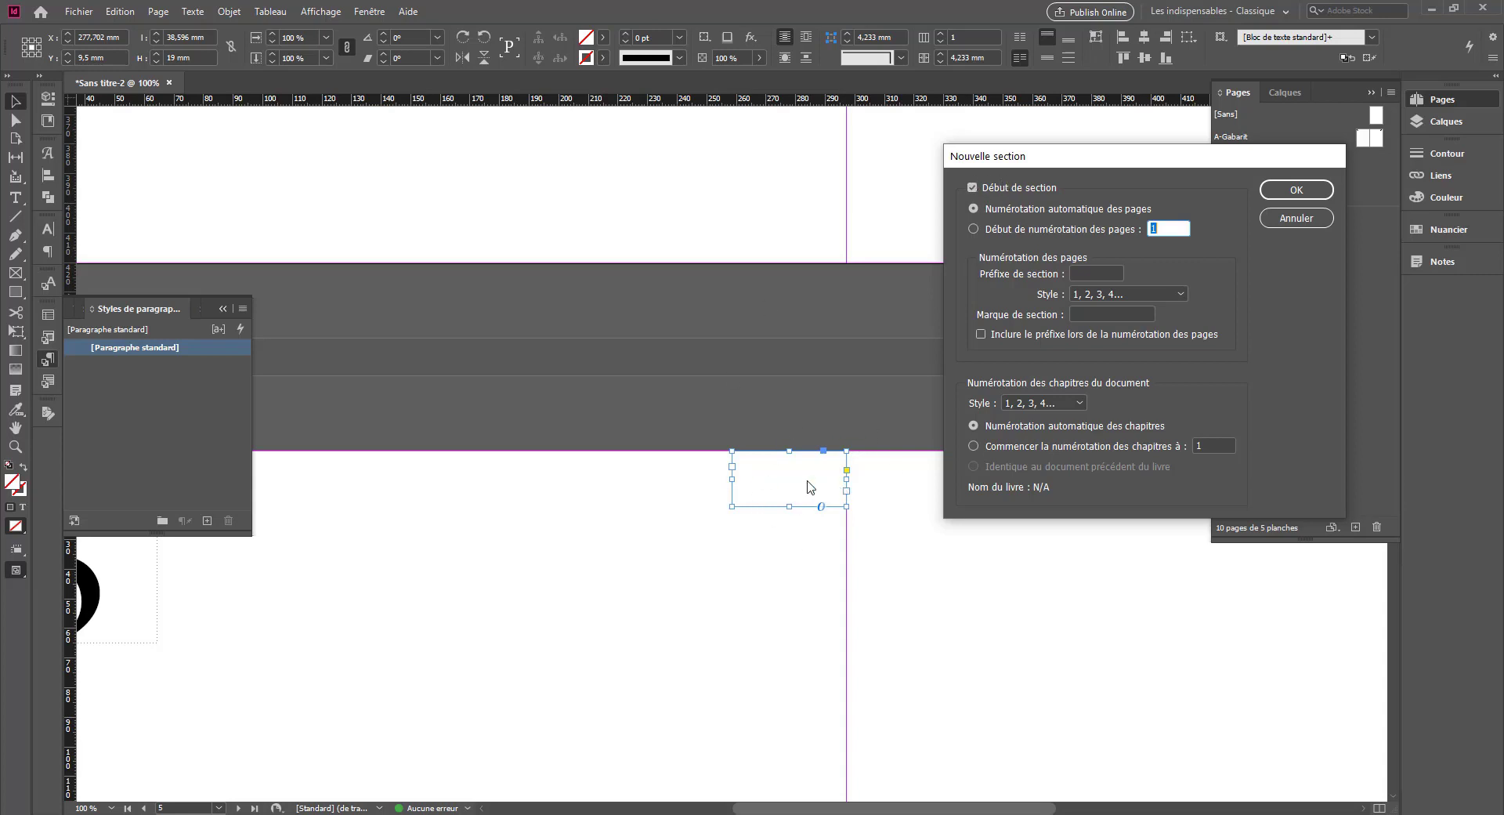
left_click(1050, 231)
left_click(1296, 189)
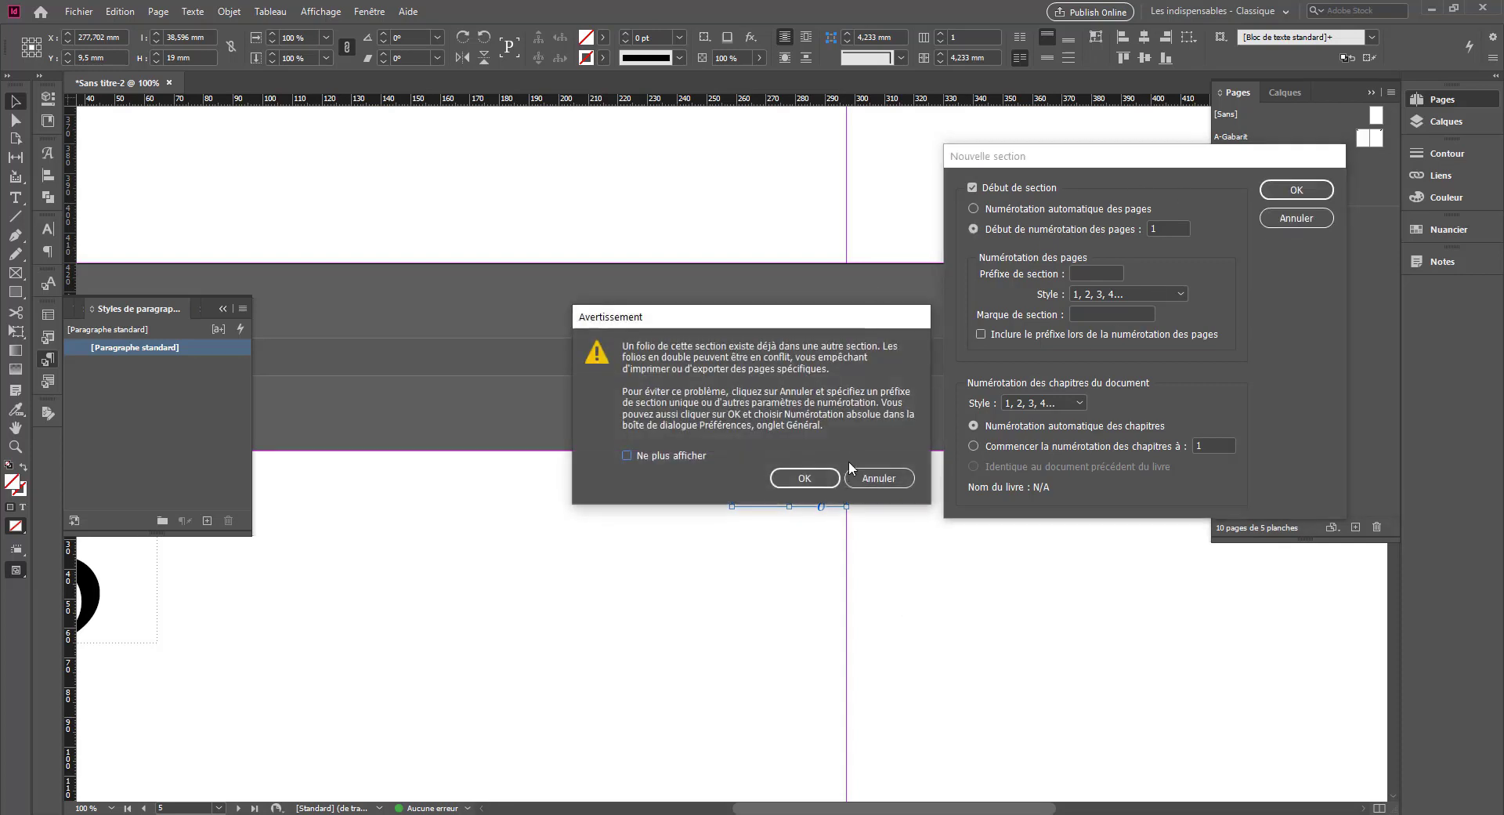
left_click(805, 478)
Step: Create a two-page A3 master with prefix B and name Gabarit, based on no other master
key("ctrl+minus")
key("ctrl+minus")
key("ctrl+minus")
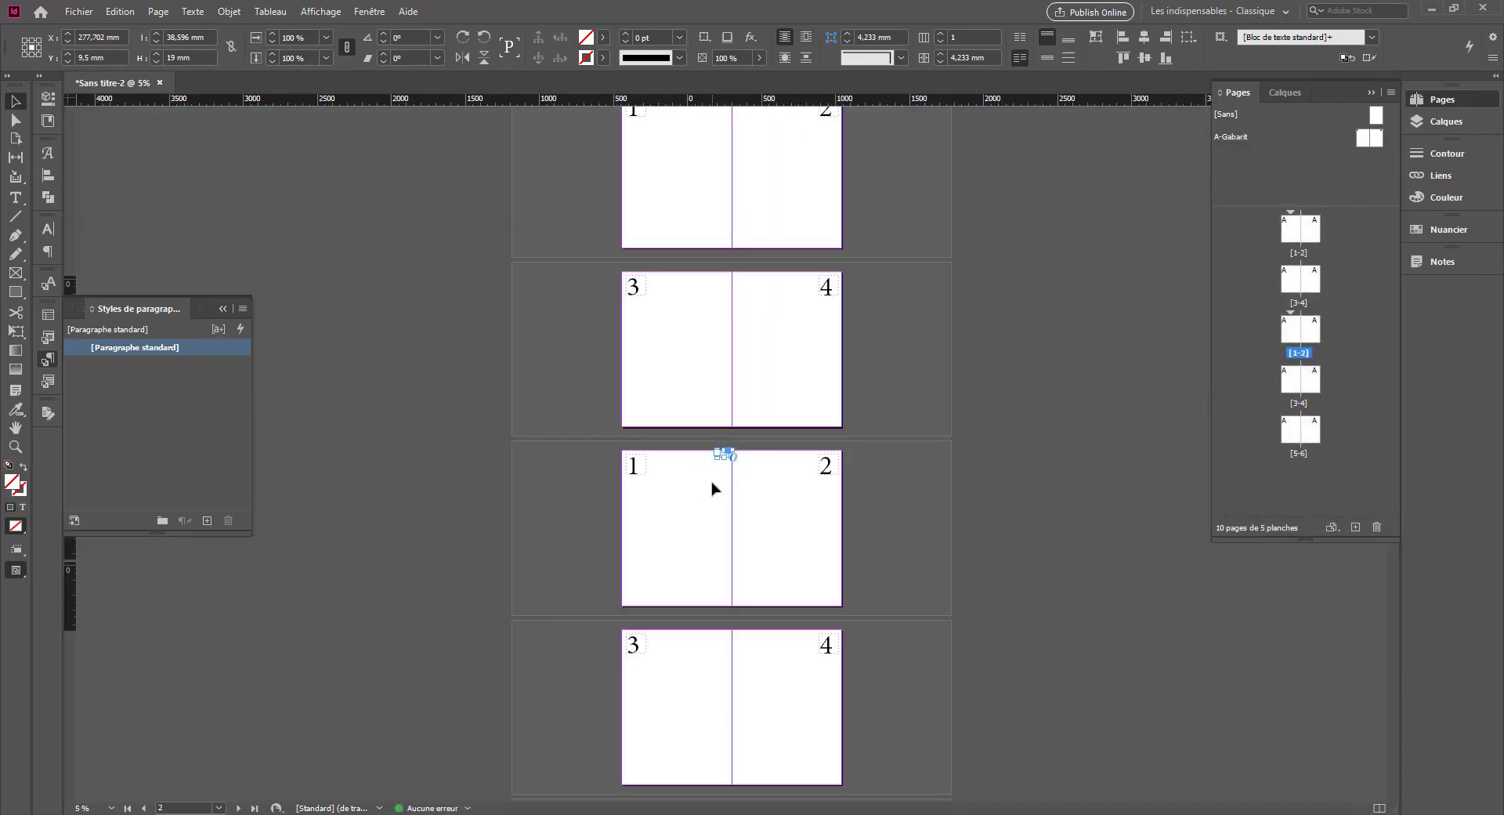
scroll(712, 488, "down", 1)
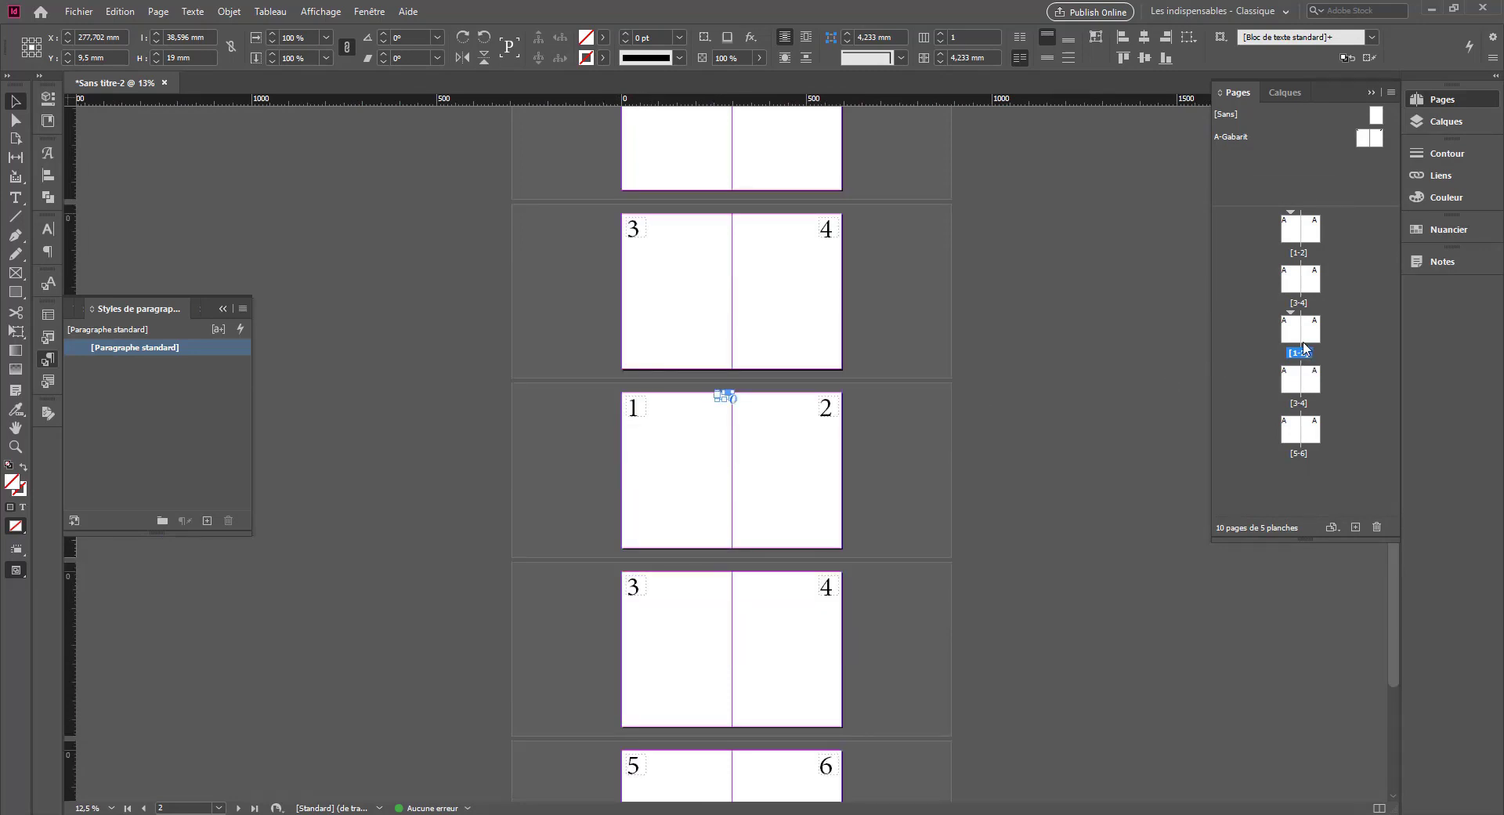
scroll(941, 556, "up", 2)
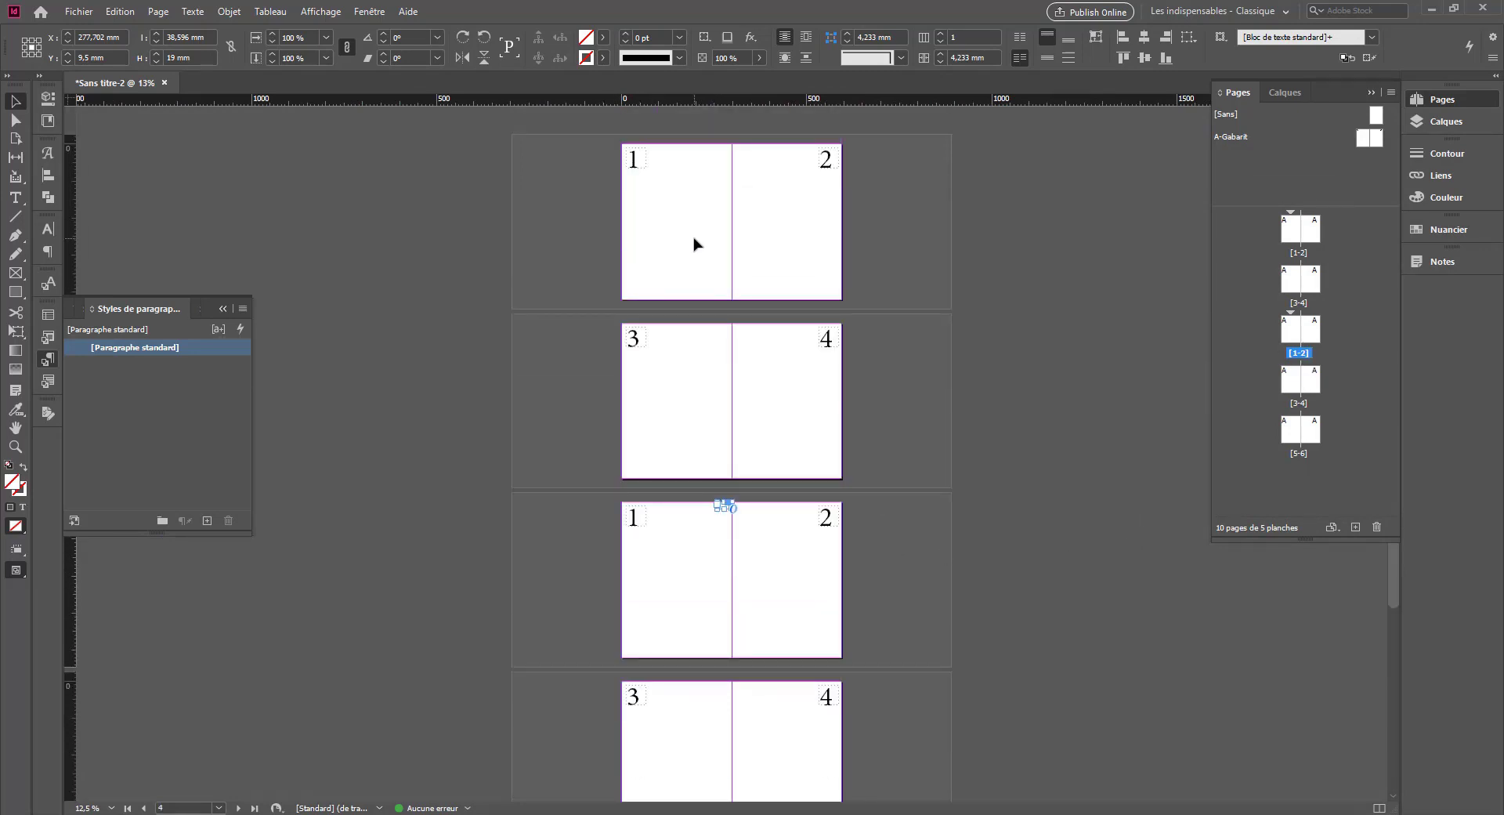
left_click(718, 220)
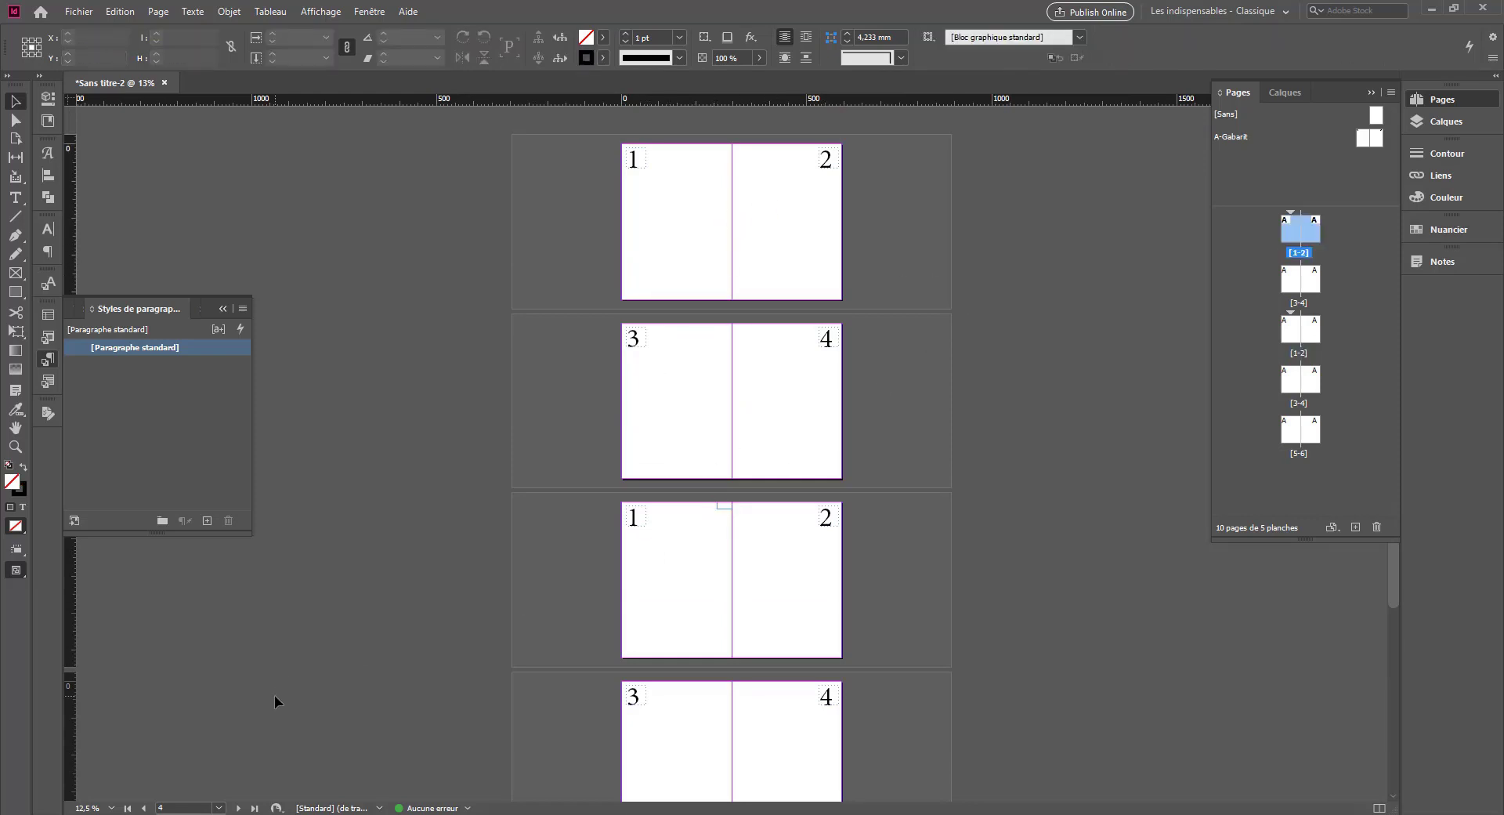
right_click(1343, 178)
left_click(1334, 186)
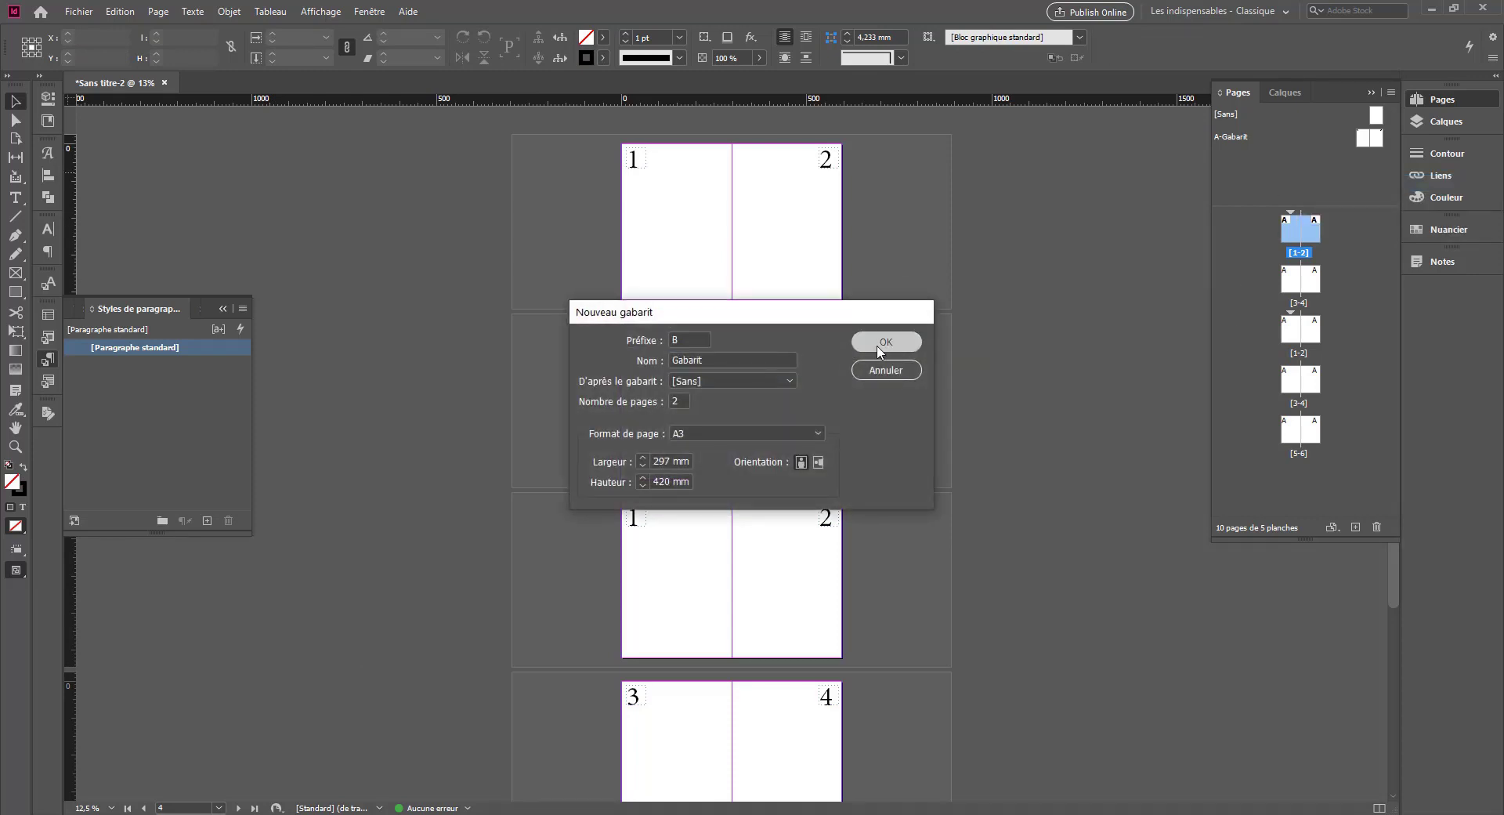
key("Return")
Step: Apply the B-Gabarit master to the pages of the first two spreads
double_click(1291, 229)
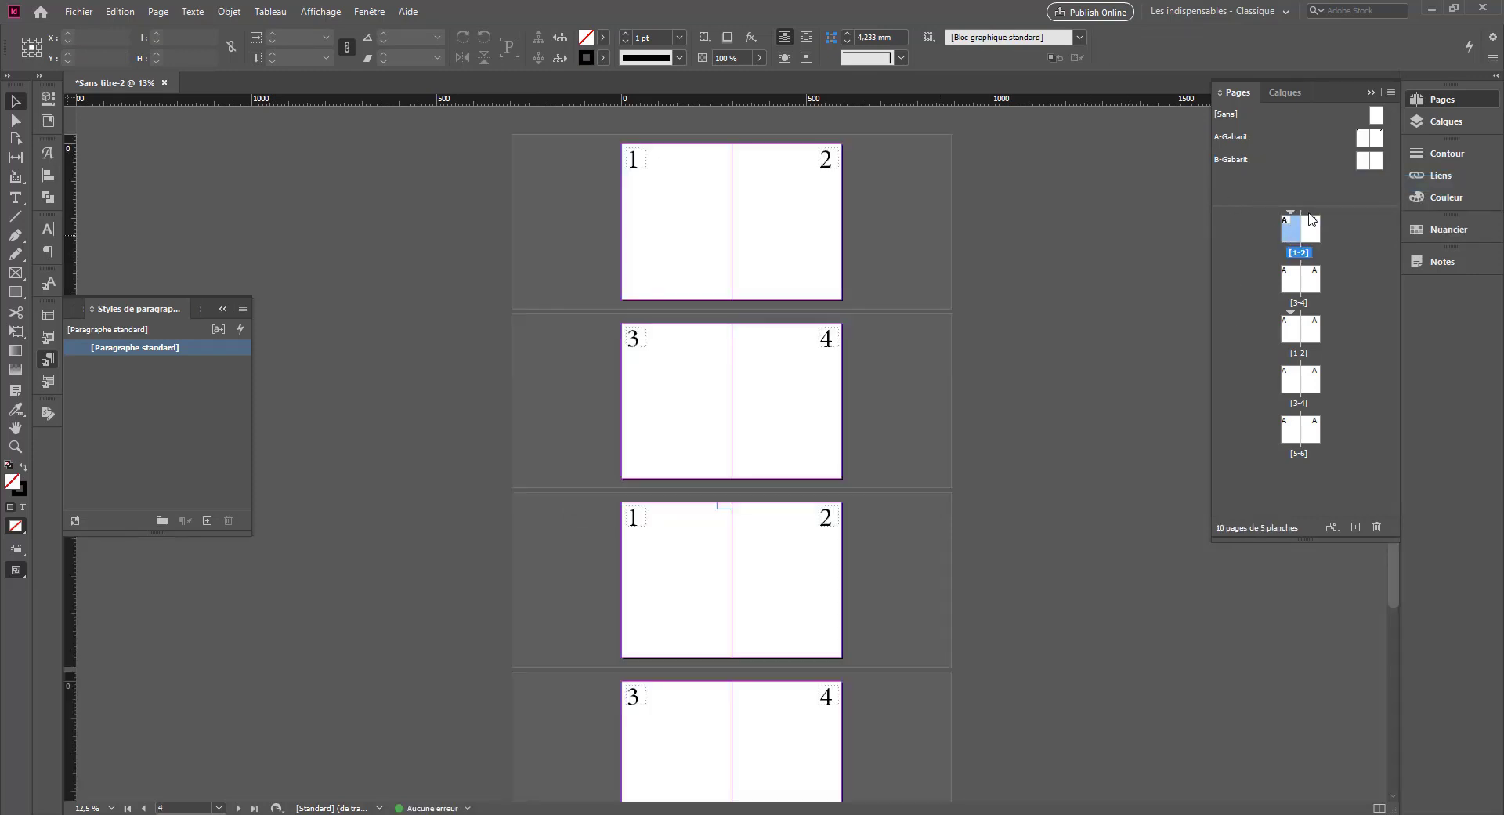
left_click_drag(1291, 229, 1291, 228)
left_click_drag(1376, 161, 1309, 229)
left_click_drag(1363, 163, 1306, 291)
left_click_drag(1376, 166, 1323, 280)
Step: Apply the [Sans] master to the second page of the first spread and check the numbering across all spreads
left_click_drag(1376, 117, 1309, 231)
scroll(778, 403, "down", 4)
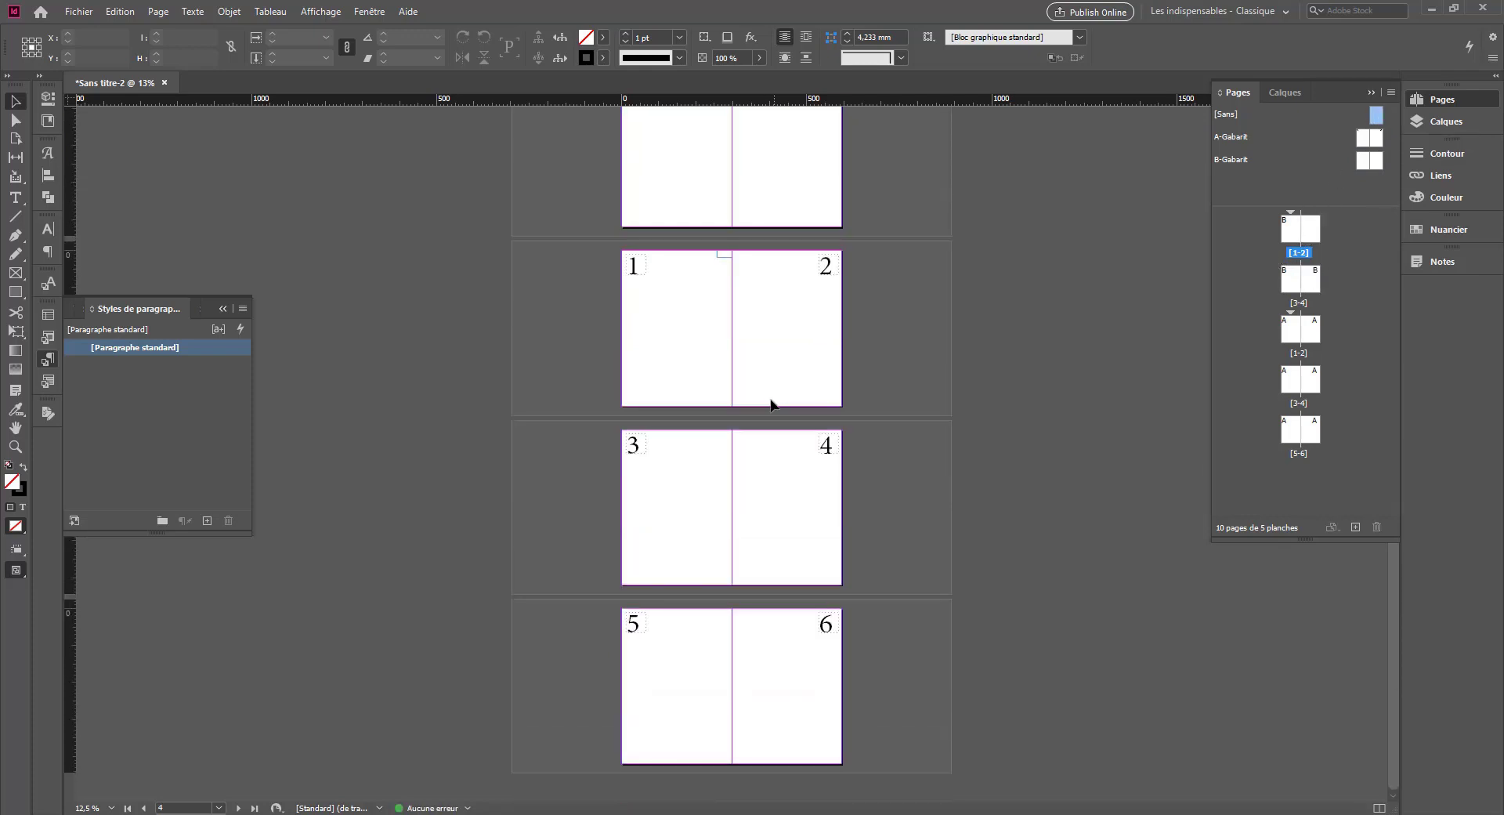
scroll(765, 399, "up", 4)
scroll(766, 400, "down", 4)
scroll(819, 415, "up", 4)
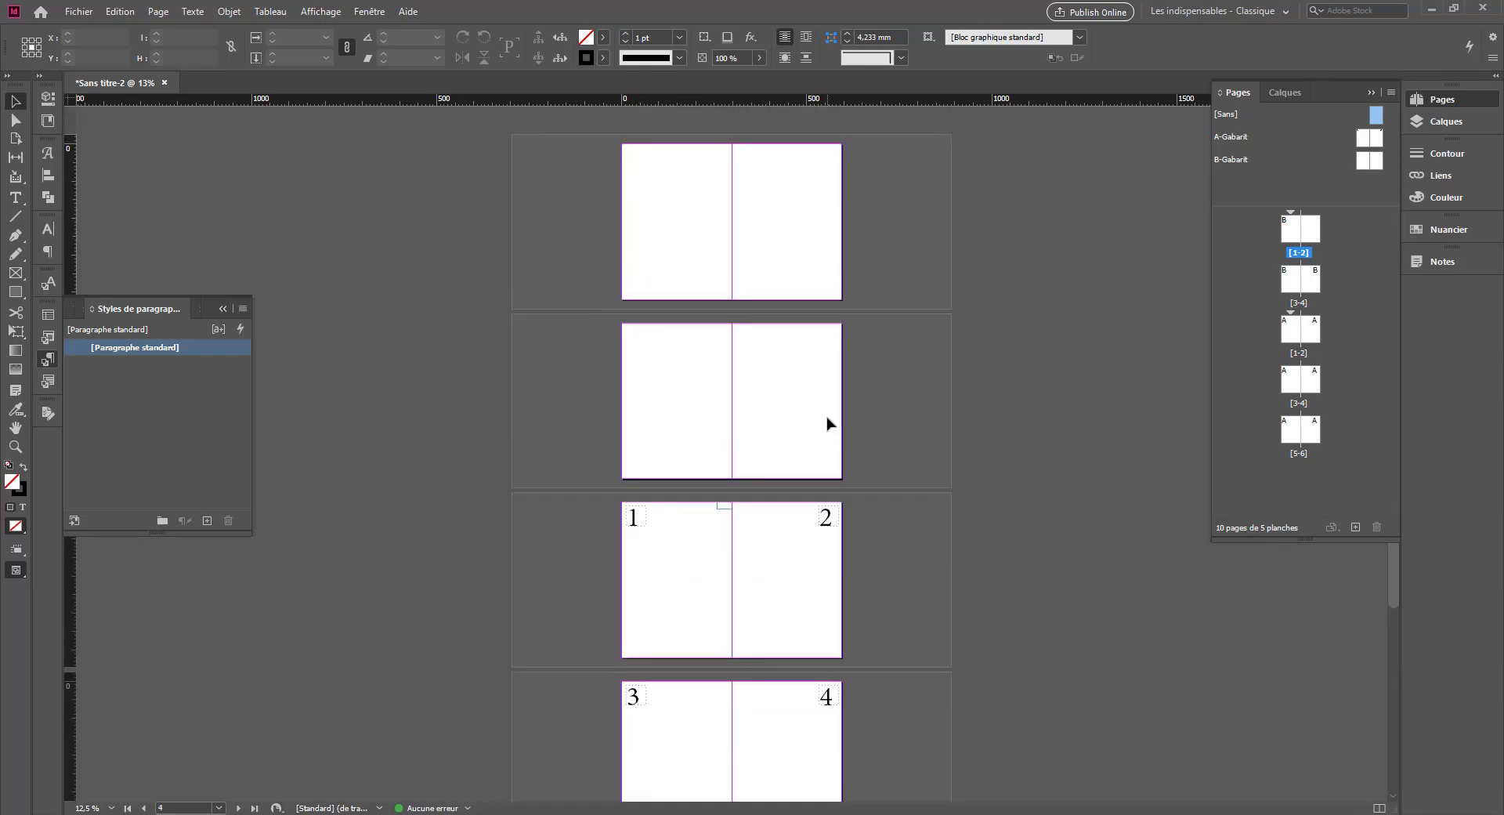